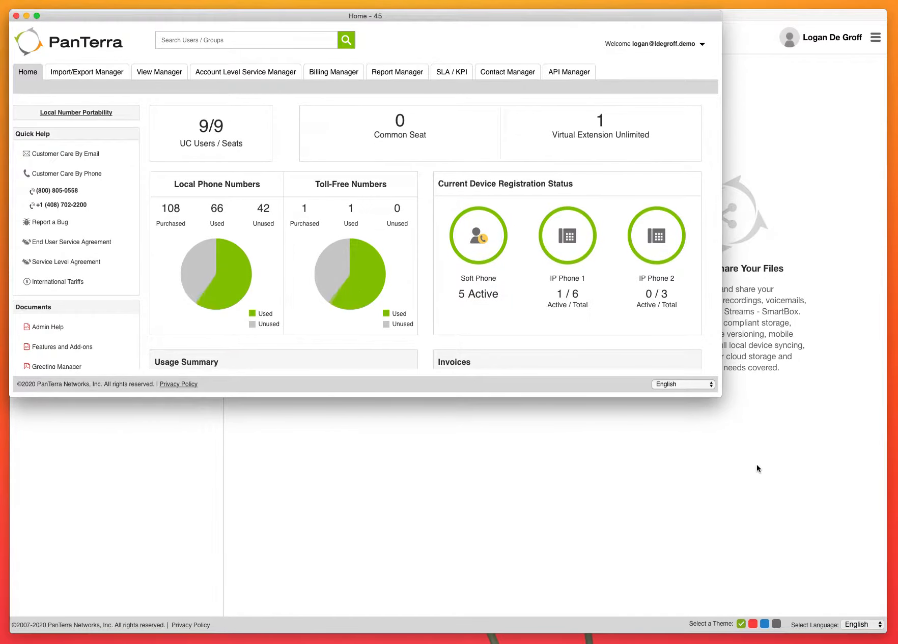
- Enlarge the portal window so the Home dashboard shows usage, invoices and View Manager sections
{"action": "left_click_drag", "start_coordinate": [718, 397], "coordinate": [889, 636]}
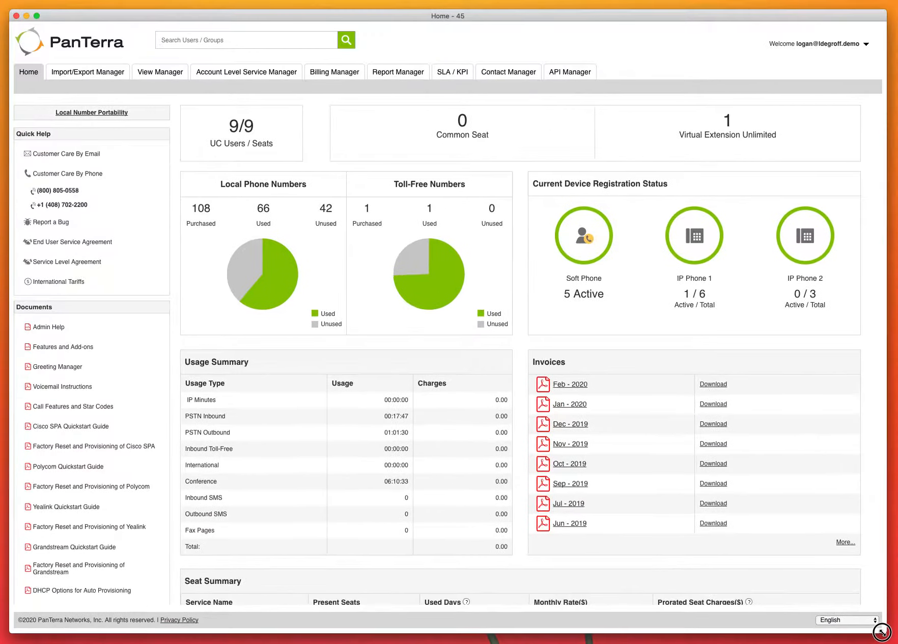
{"action": "left_click", "coordinate": [172, 71]}
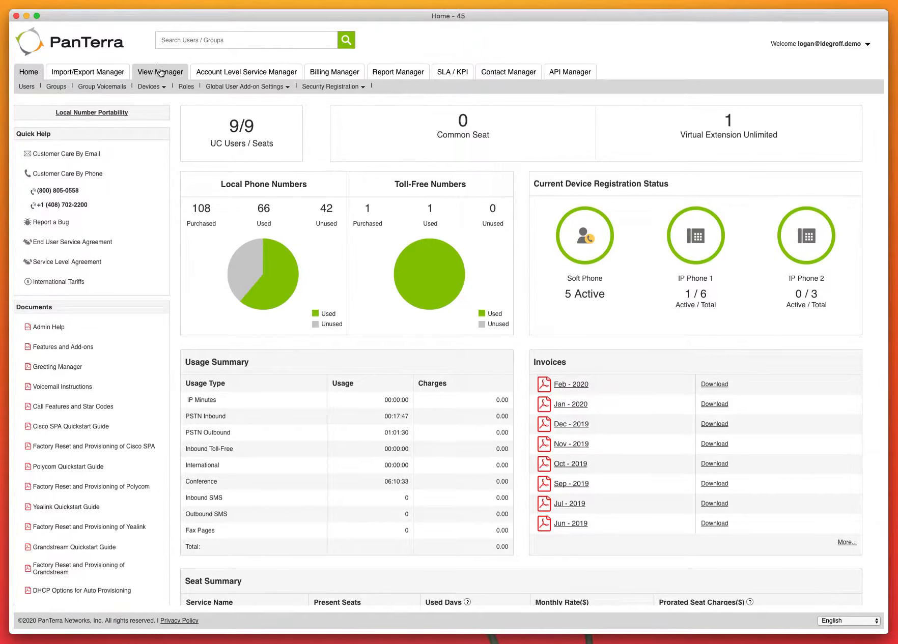
{"action": "left_click", "coordinate": [51, 329]}
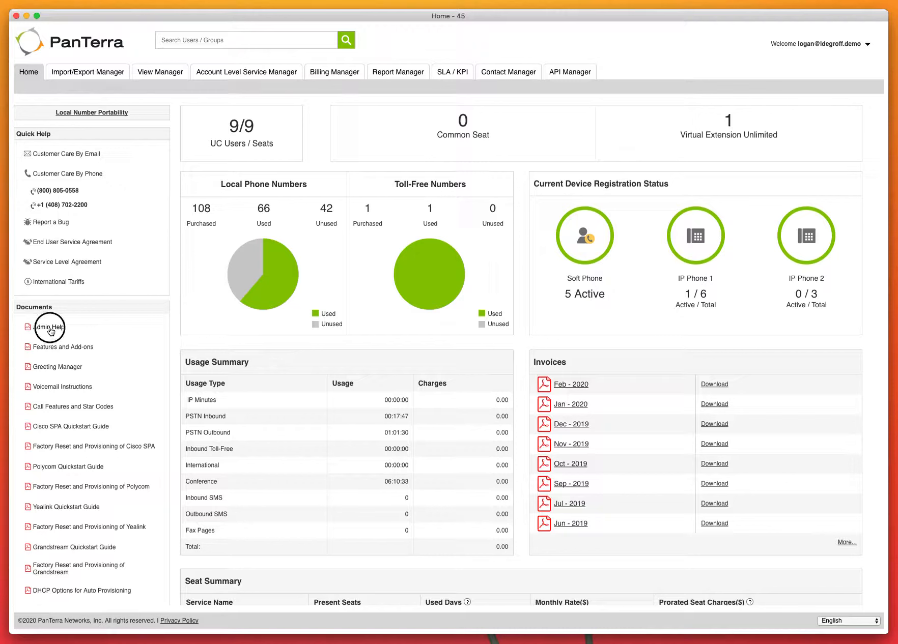
{"action": "left_click", "coordinate": [420, 179]}
{"action": "left_click_drag", "start_coordinate": [421, 179], "coordinate": [135, 165]}
{"action": "left_click", "coordinate": [71, 231]}
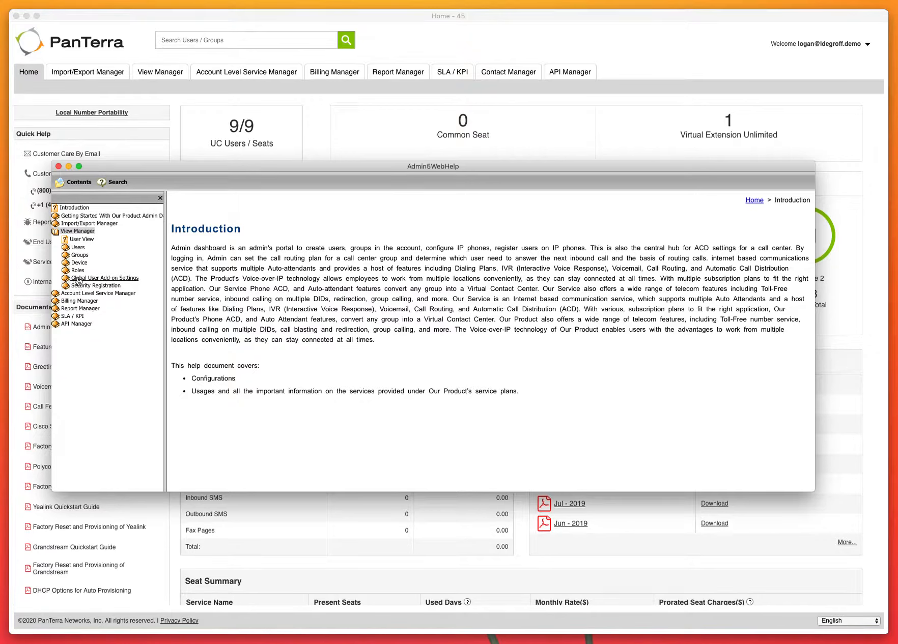
{"action": "left_click", "coordinate": [78, 248]}
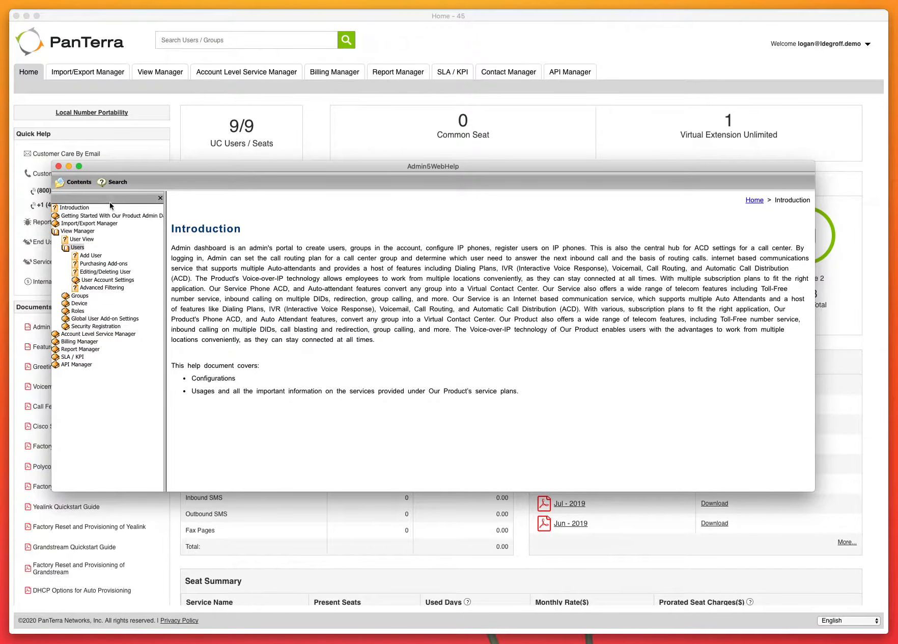
{"action": "left_click", "coordinate": [58, 166]}
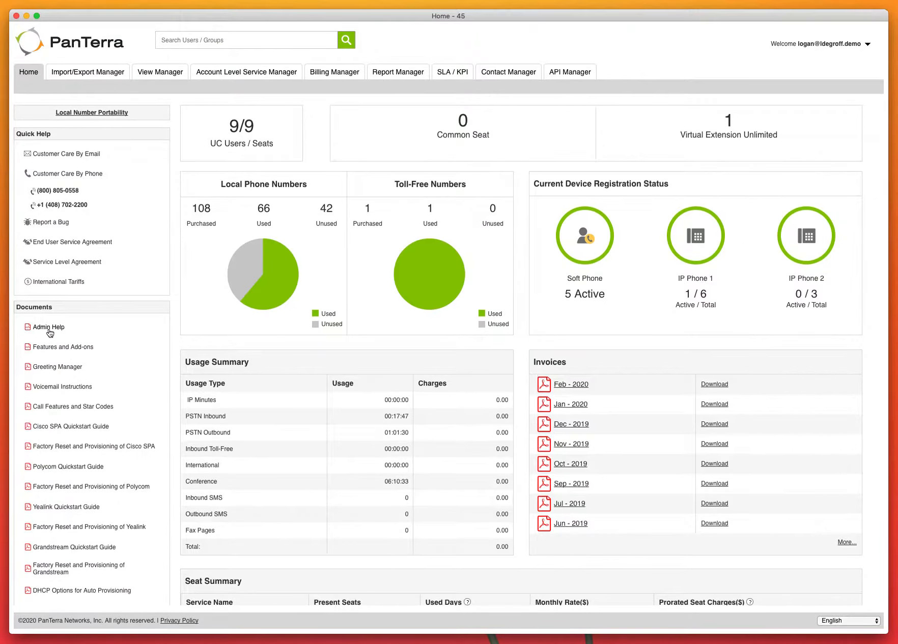
- Delete user testusertwo from the Users list, giving Company reorganization as the reason
{"action": "left_click", "coordinate": [161, 76]}
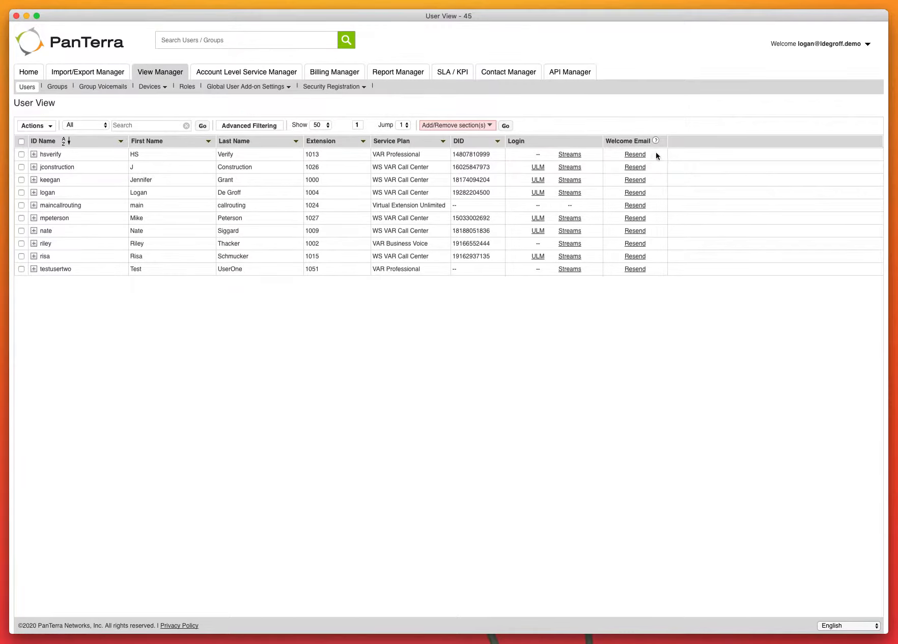
{"action": "left_click", "coordinate": [605, 155]}
{"action": "left_click", "coordinate": [22, 154]}
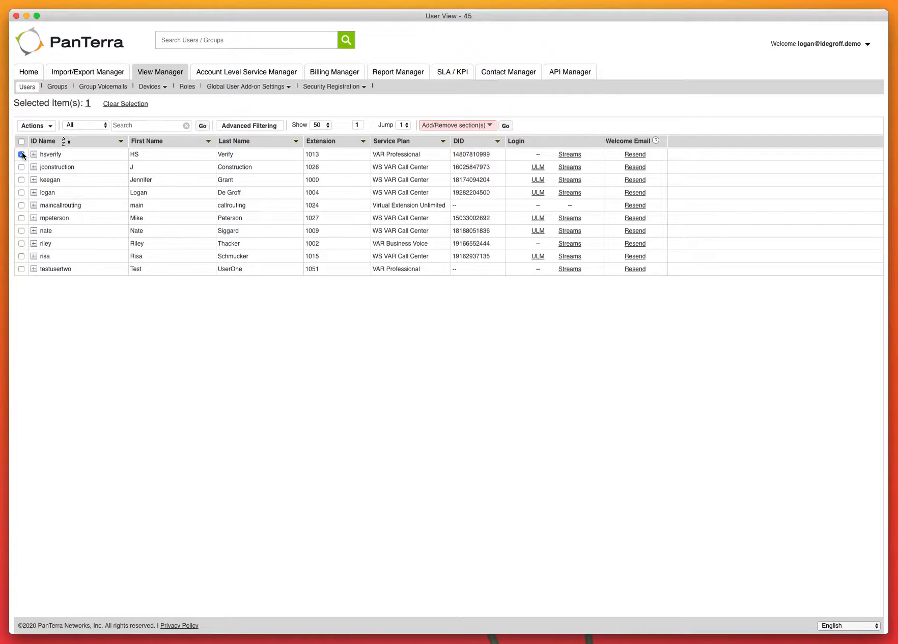
{"action": "left_click", "coordinate": [21, 154]}
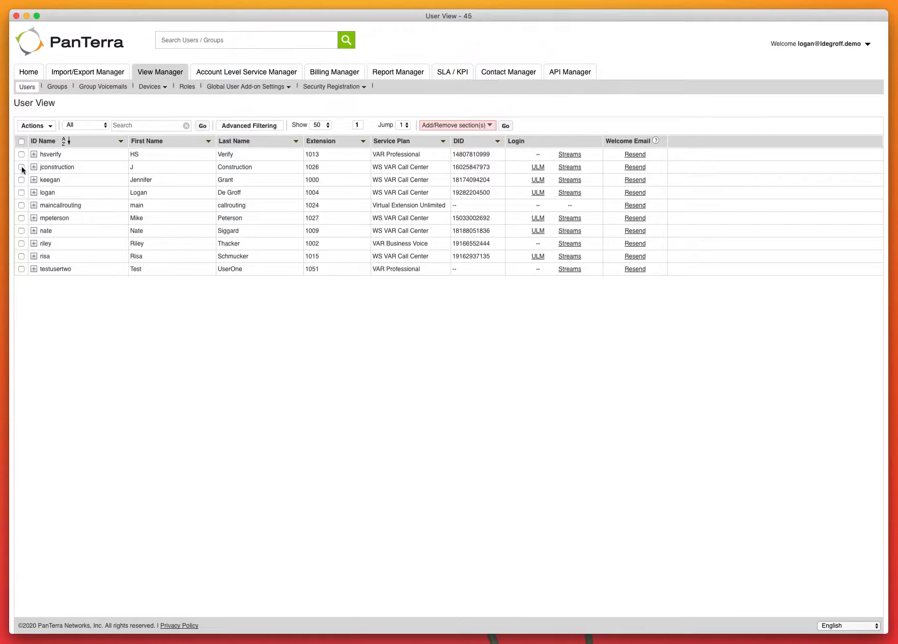
{"action": "left_click", "coordinate": [22, 270]}
{"action": "left_click", "coordinate": [37, 126]}
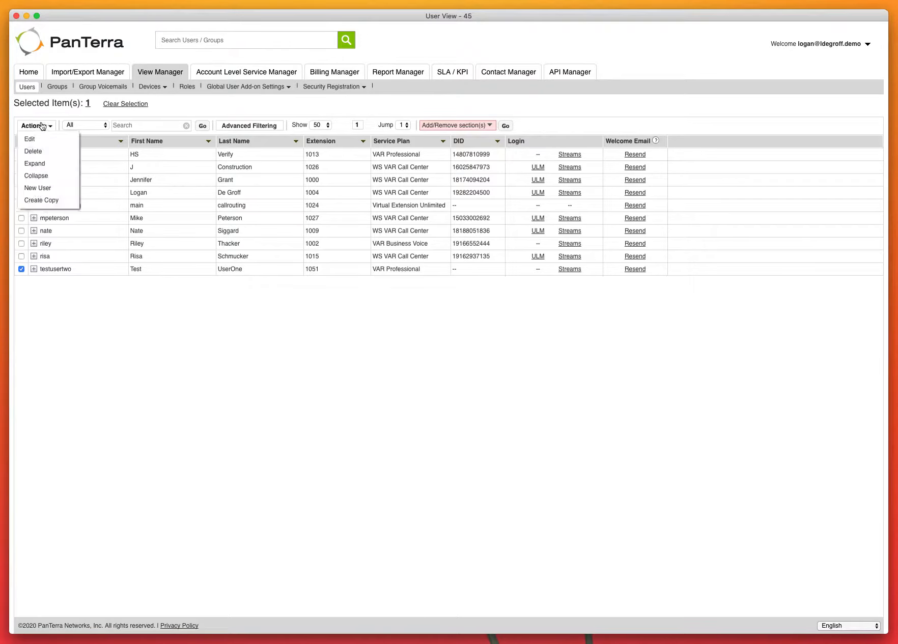
{"action": "left_click", "coordinate": [41, 151]}
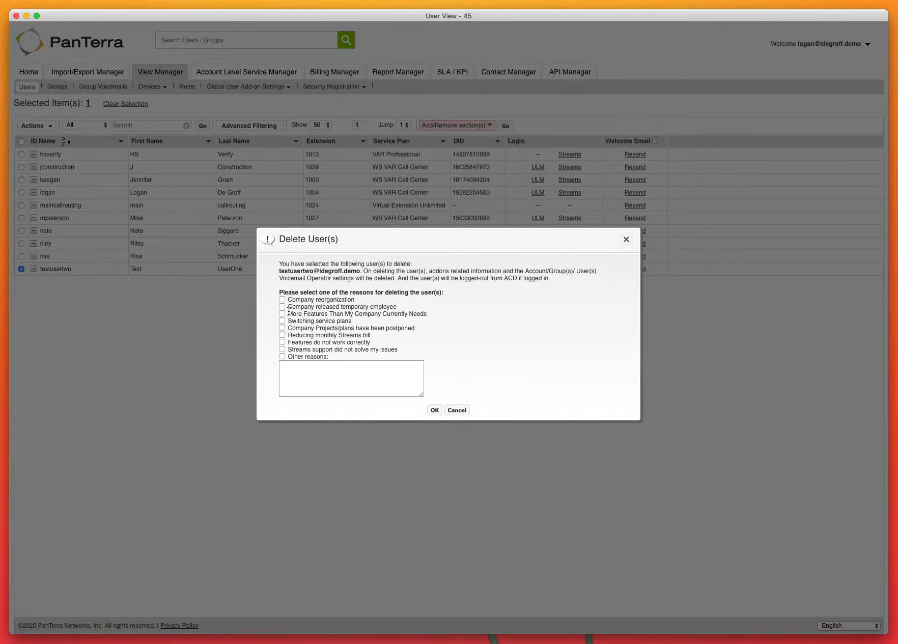
{"action": "left_click", "coordinate": [282, 299]}
{"action": "left_click", "coordinate": [434, 411]}
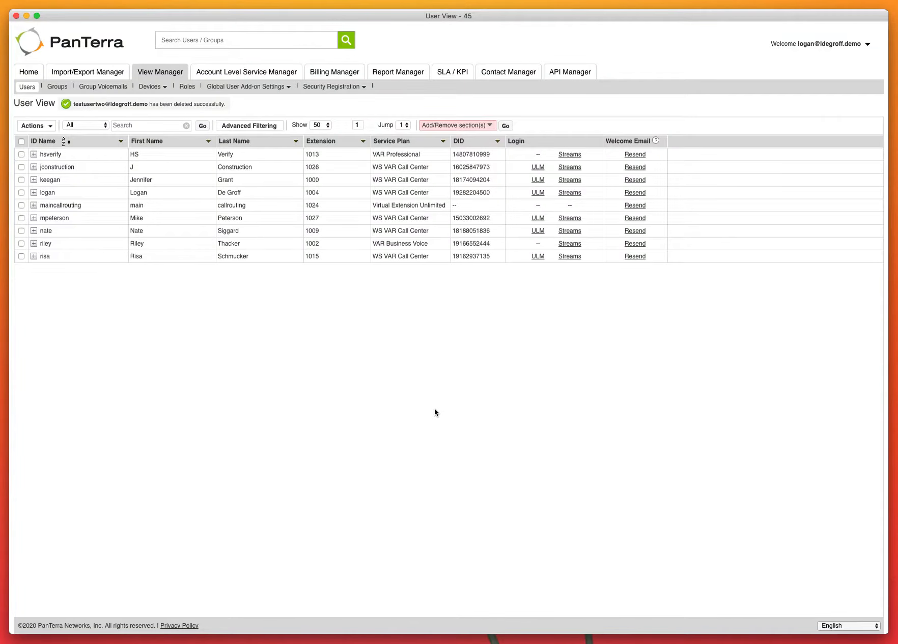
{"action": "left_click", "coordinate": [34, 126]}
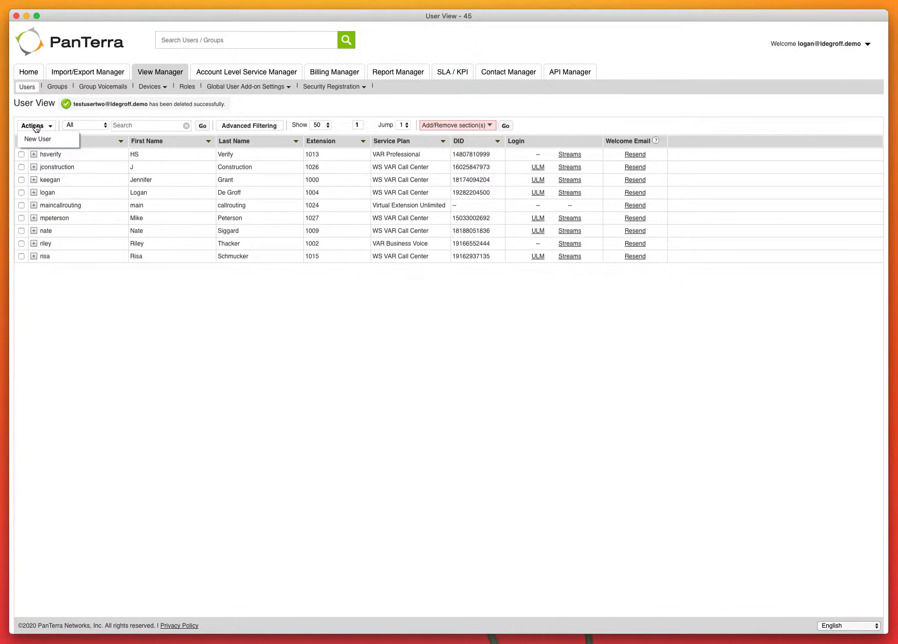
- Start a new user with ID testusertwo, name Test User, and confirm extension 1050 is available
{"action": "left_click", "coordinate": [37, 139]}
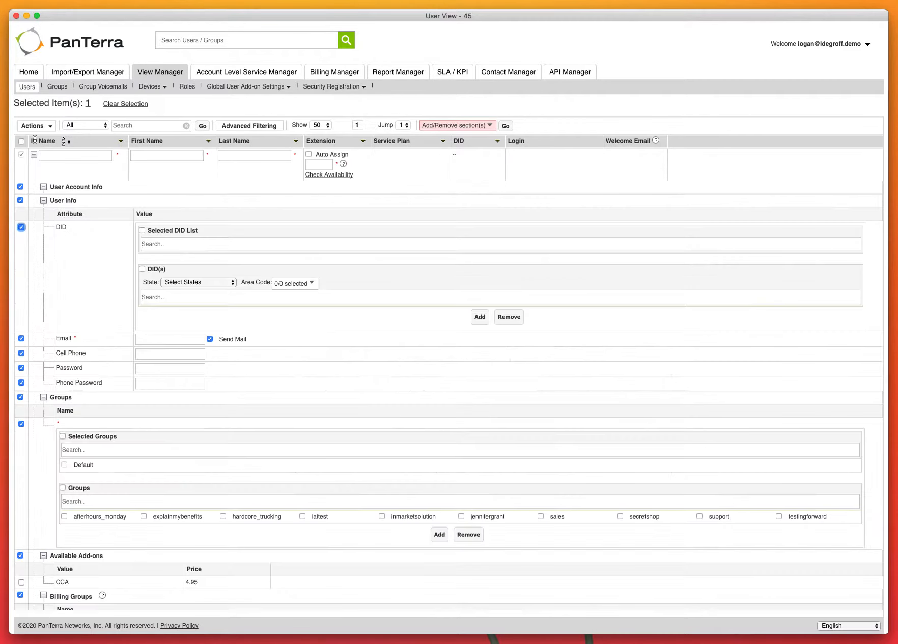
{"action": "mouse_move", "coordinate": [118, 155]}
{"action": "left_mouse_down"}
{"action": "mouse_move", "coordinate": [100, 155]}
{"action": "mouse_move", "coordinate": [118, 155]}
{"action": "left_mouse_up"}
{"action": "left_click", "coordinate": [88, 156]}
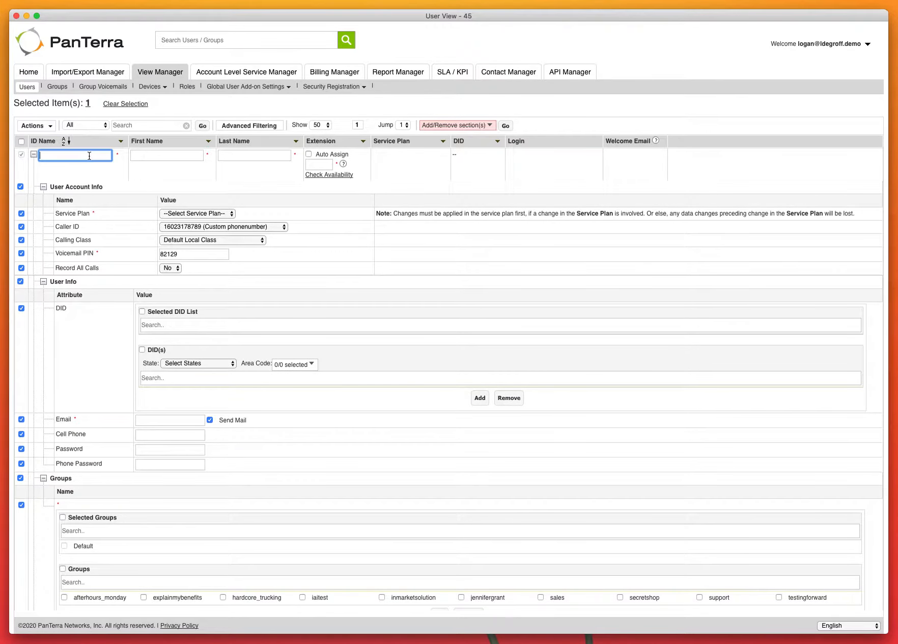
{"action": "type", "text": "testusertwo"}
{"action": "key", "text": "Tab"}
{"action": "type", "text": "Test"}
{"action": "key", "text": "Tab"}
{"action": "type", "text": "TUer"}
{"action": "key", "text": "Tab"}
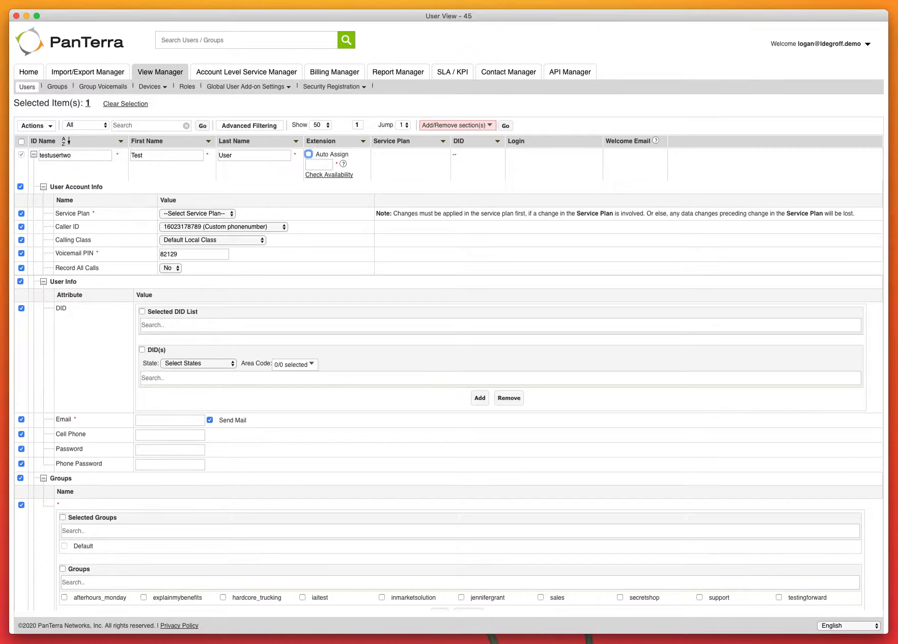
{"action": "left_click", "coordinate": [317, 163]}
{"action": "type", "text": "1050"}
{"action": "left_click", "coordinate": [330, 175]}
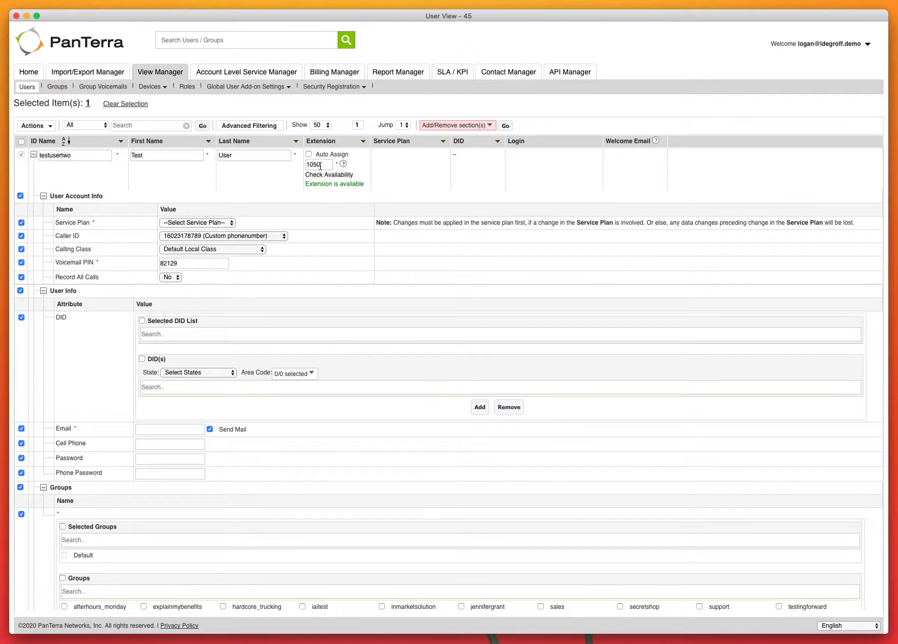
- Give the new user the VAR Professional plan, keeping the default caller ID and Default Local Class
{"action": "left_click", "coordinate": [187, 223]}
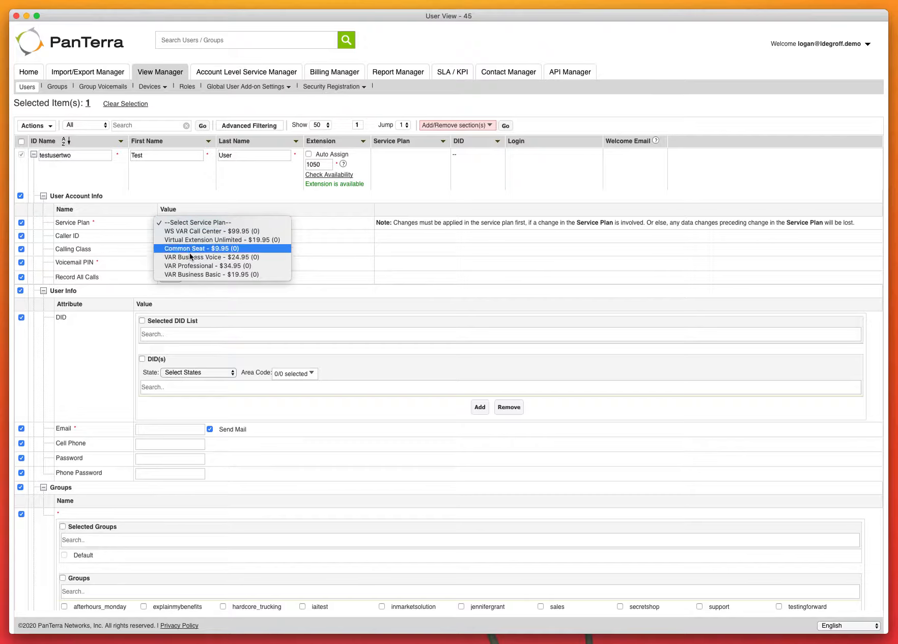
{"action": "left_click", "coordinate": [192, 266]}
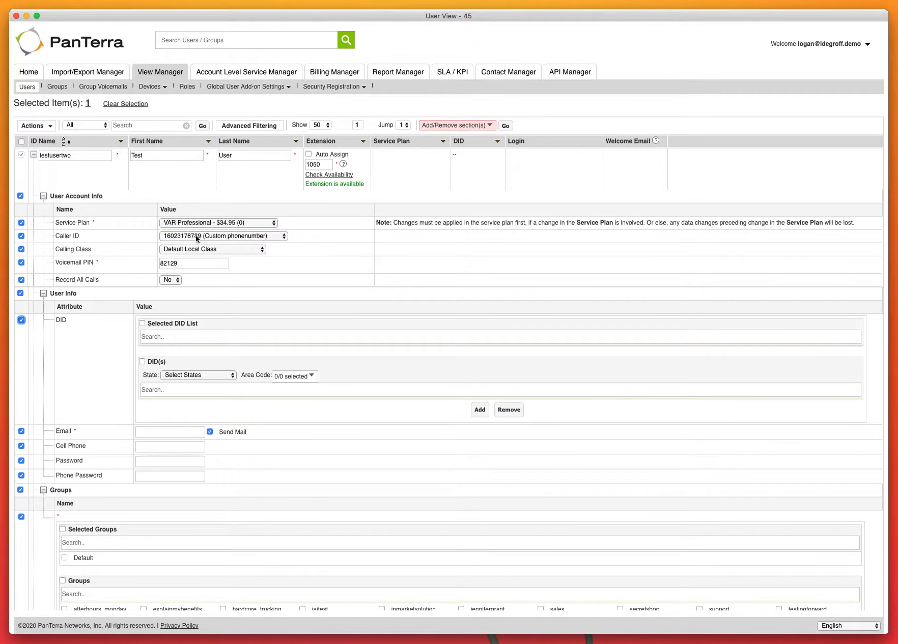
{"action": "left_click", "coordinate": [160, 237]}
{"action": "scroll", "coordinate": [203, 195], "scroll_direction": "up", "scroll_amount": 5}
{"action": "left_click", "coordinate": [360, 252]}
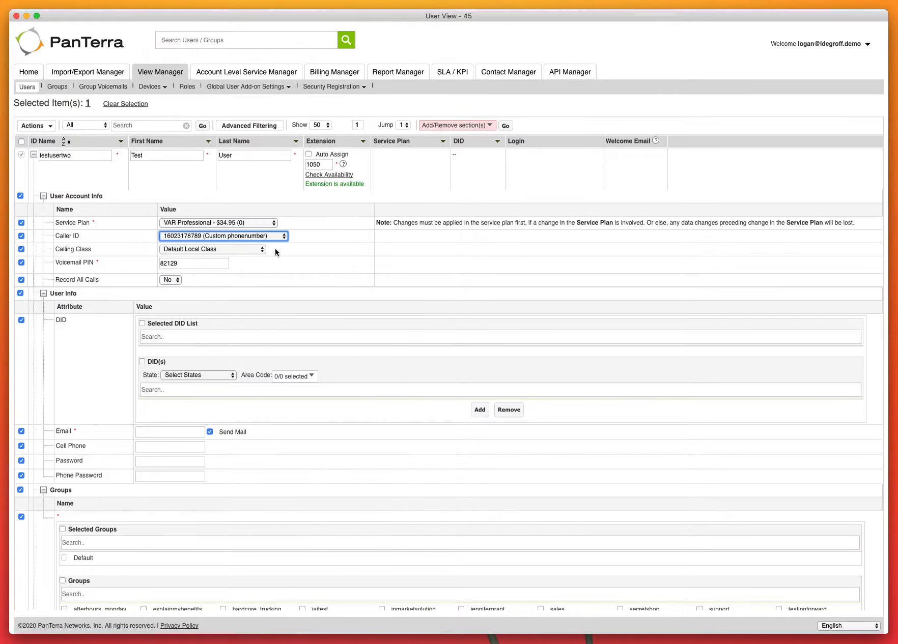
{"action": "left_click", "coordinate": [188, 249]}
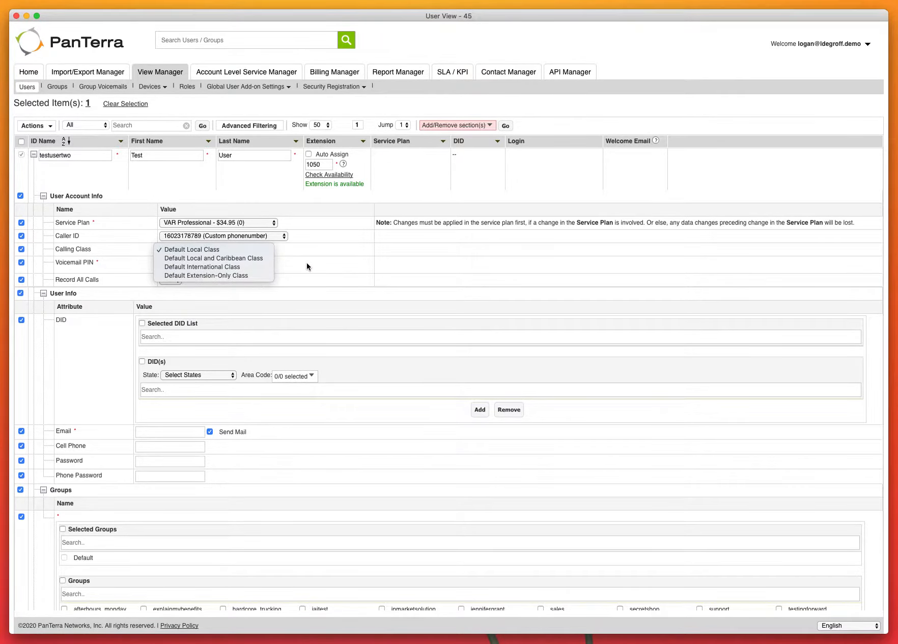
{"action": "left_click", "coordinate": [362, 266]}
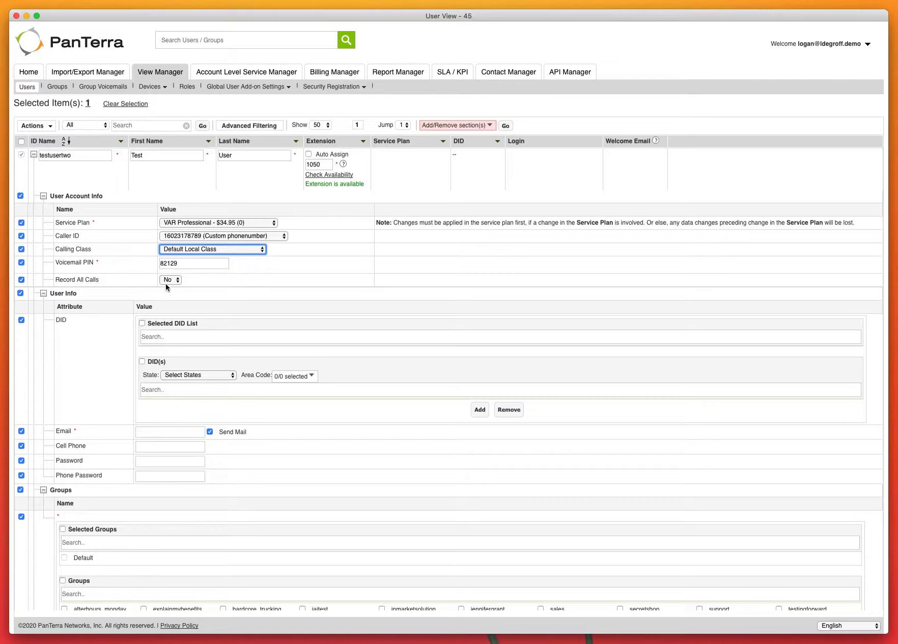
- Enter the user's e-mail address in the Email field
{"action": "left_click", "coordinate": [96, 263]}
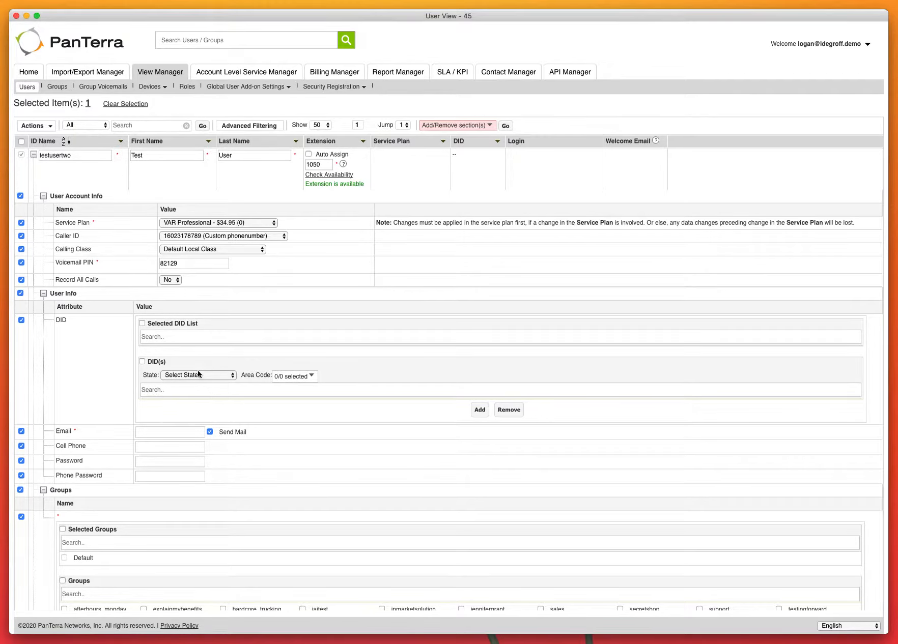
{"action": "left_click", "coordinate": [169, 434]}
{"action": "type", "text": "test@na.com"}
{"action": "left_click_drag", "start_coordinate": [240, 432], "coordinate": [53, 431]}
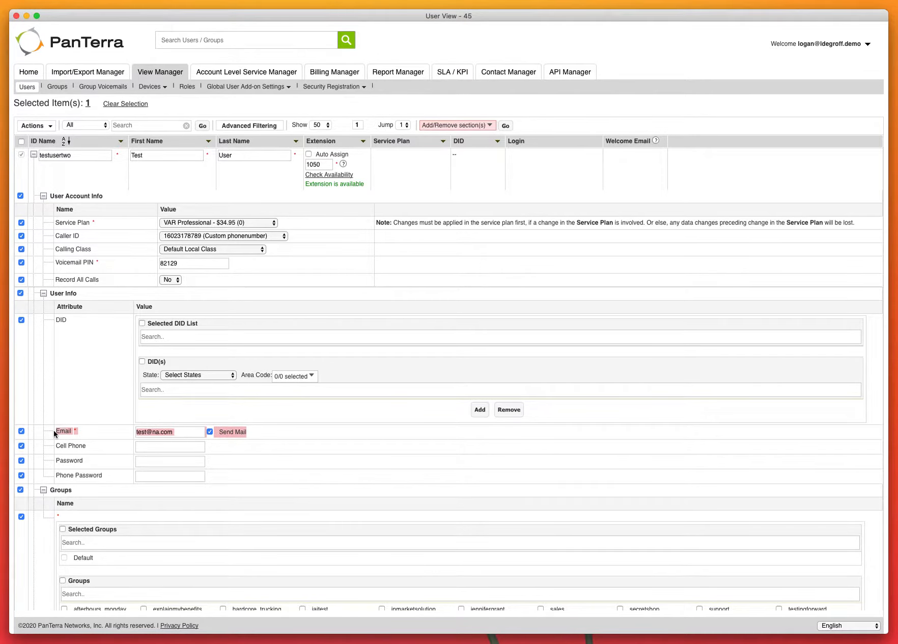
- Leave the password empty and review the Groups, Add-ons, Billing Groups and Roles sections
{"action": "left_click", "coordinate": [130, 430]}
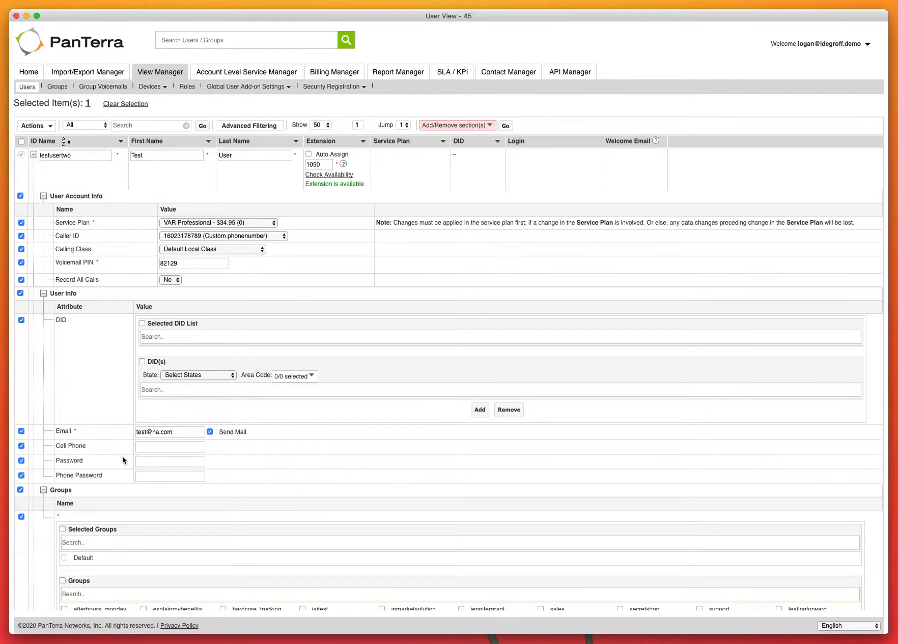
{"action": "left_click", "coordinate": [156, 462]}
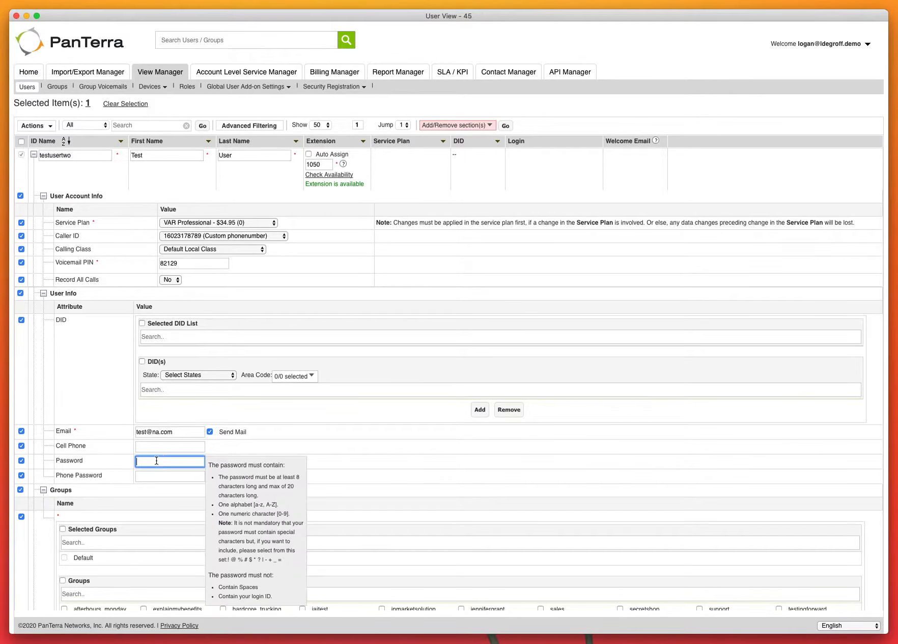
{"action": "left_click", "coordinate": [117, 464]}
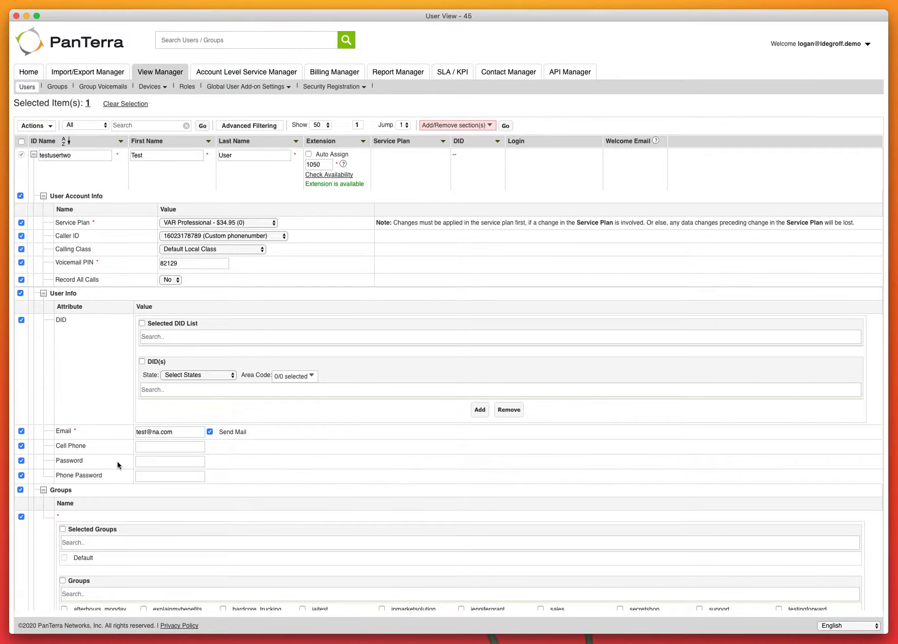
{"action": "scroll", "coordinate": [117, 462], "scroll_direction": "down", "scroll_amount": 5}
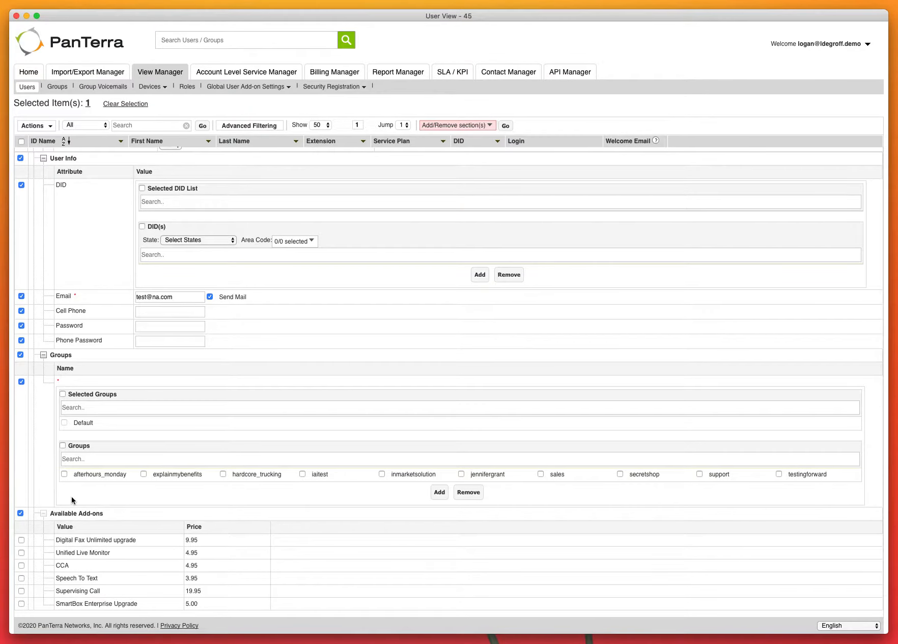
{"action": "left_click_drag", "start_coordinate": [77, 476], "coordinate": [564, 476]}
{"action": "left_click", "coordinate": [334, 506]}
{"action": "scroll", "coordinate": [335, 506], "scroll_direction": "down", "scroll_amount": 4}
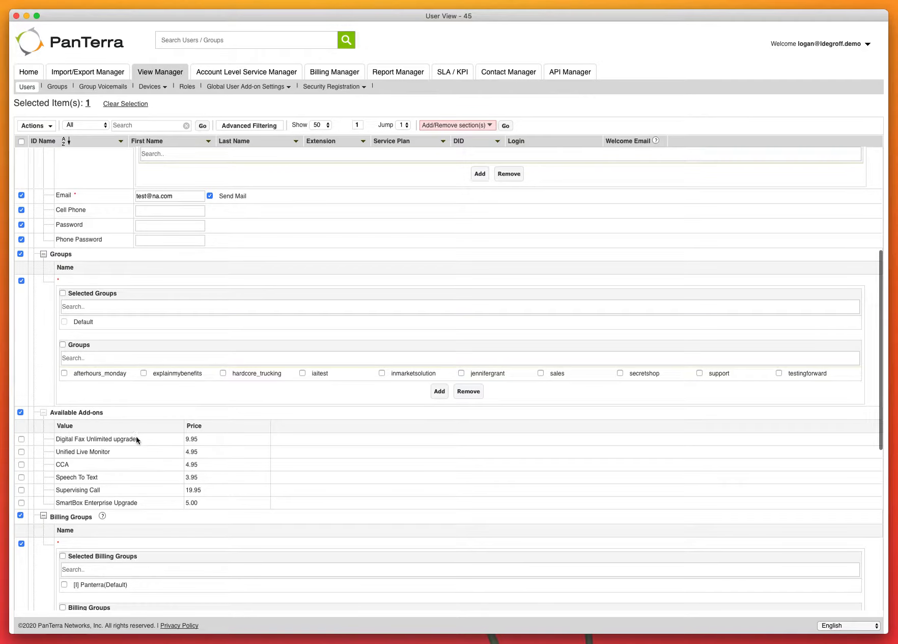
{"action": "scroll", "coordinate": [132, 505], "scroll_direction": "down", "scroll_amount": 4}
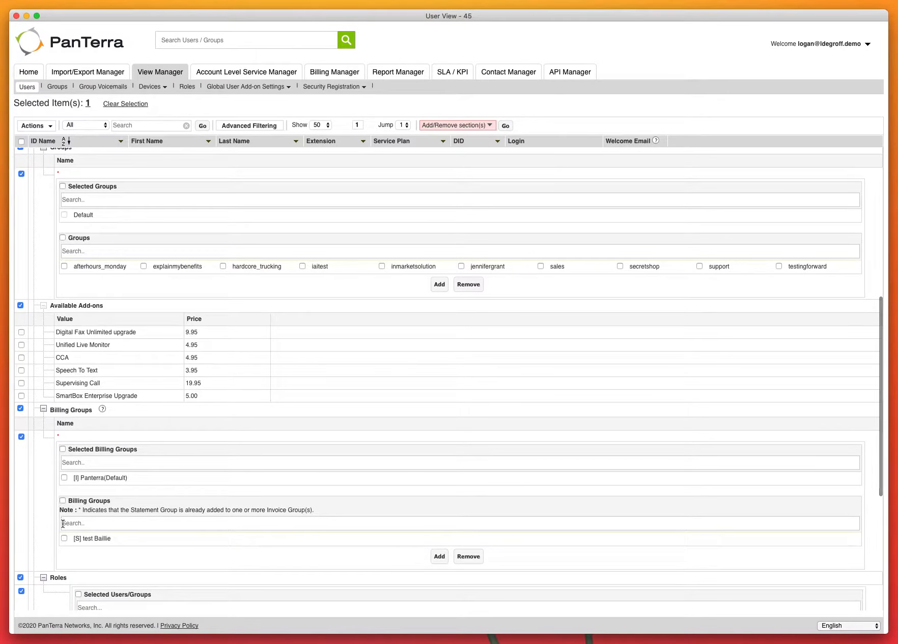
{"action": "scroll", "coordinate": [62, 524], "scroll_direction": "down", "scroll_amount": 1}
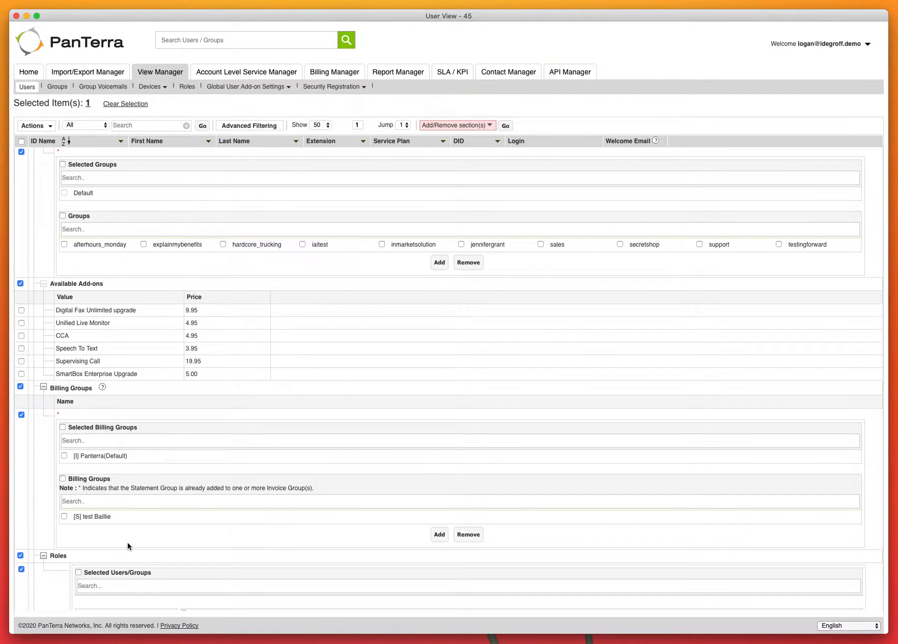
{"action": "scroll", "coordinate": [127, 544], "scroll_direction": "down", "scroll_amount": 5}
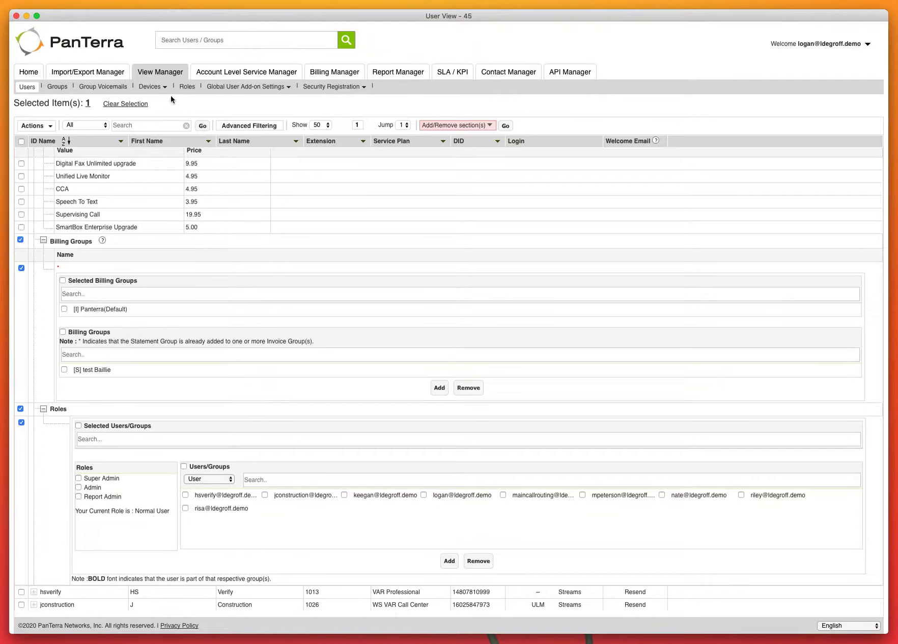
{"action": "scroll", "coordinate": [293, 458], "scroll_direction": "up", "scroll_amount": 15}
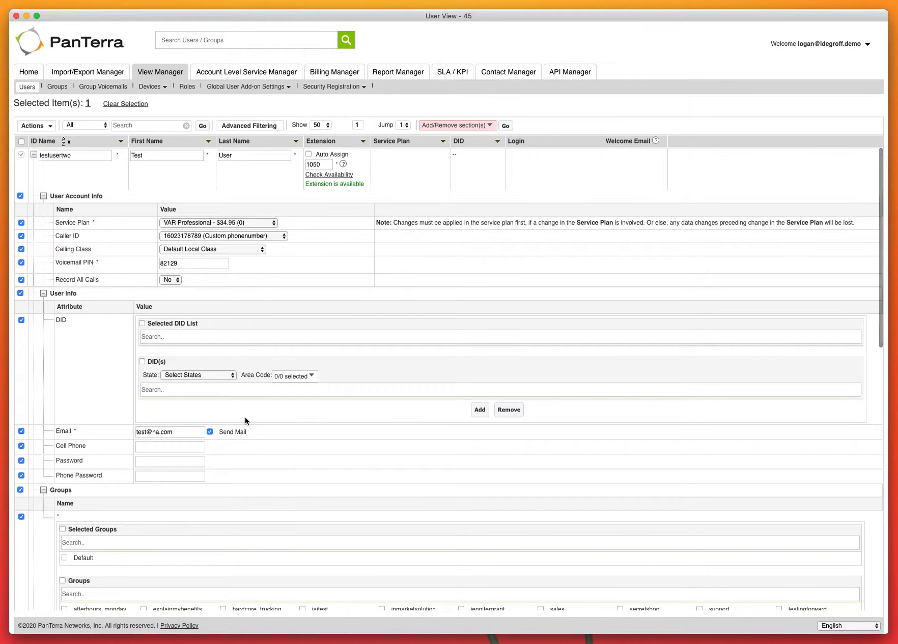
- Save the new user testusertwo from the Actions menu
{"action": "left_click", "coordinate": [33, 126]}
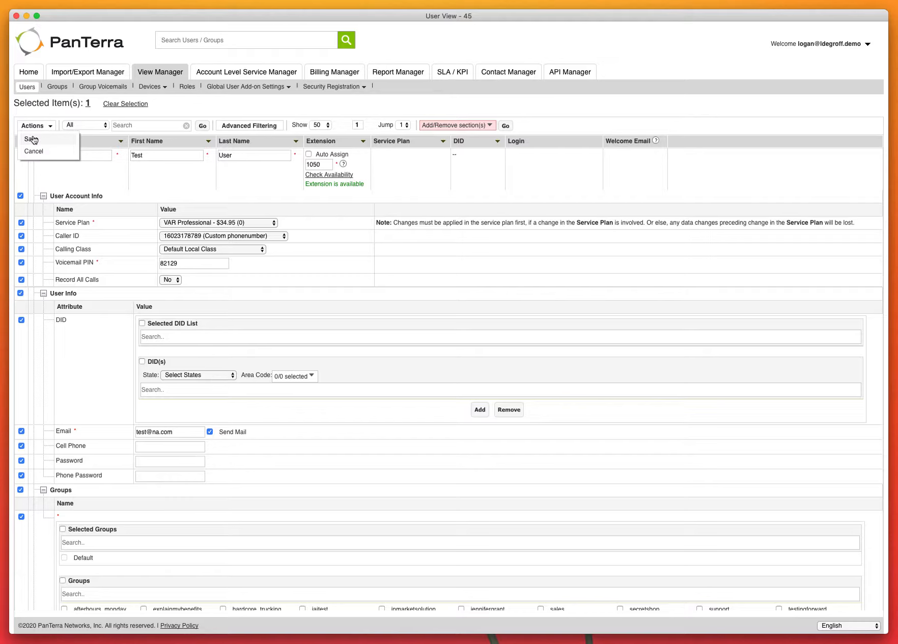
{"action": "left_click", "coordinate": [32, 140]}
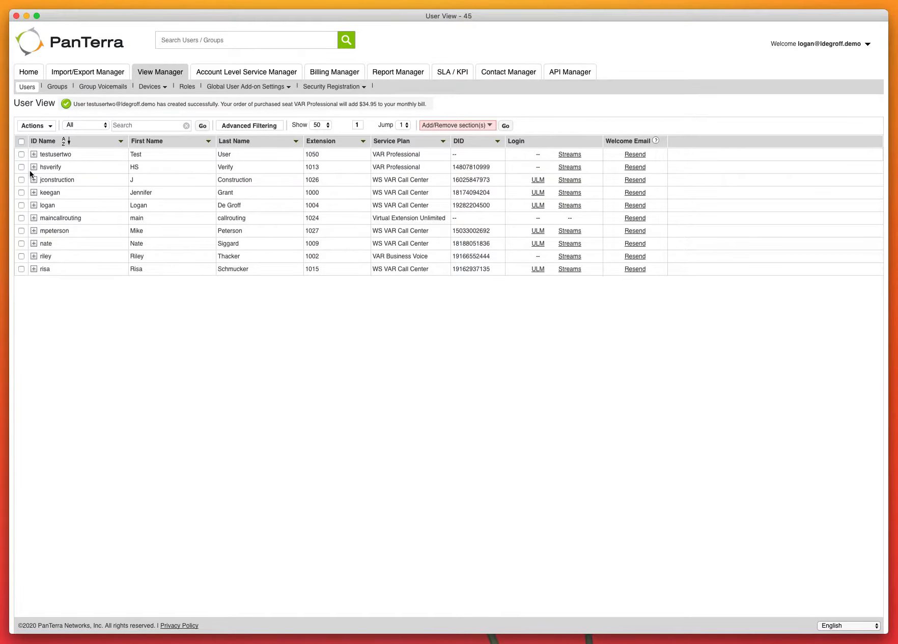
{"action": "left_click", "coordinate": [34, 154]}
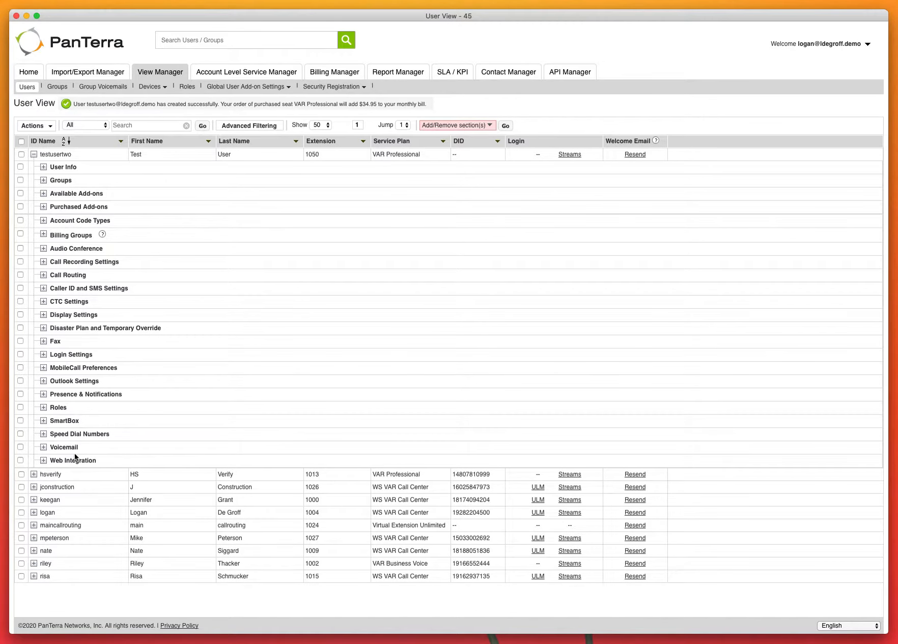
- Expand and review all of testusertwo's detail sections, then collapse and deselect the row
{"action": "left_click", "coordinate": [21, 155]}
{"action": "left_click", "coordinate": [34, 141]}
{"action": "left_click", "coordinate": [35, 136]}
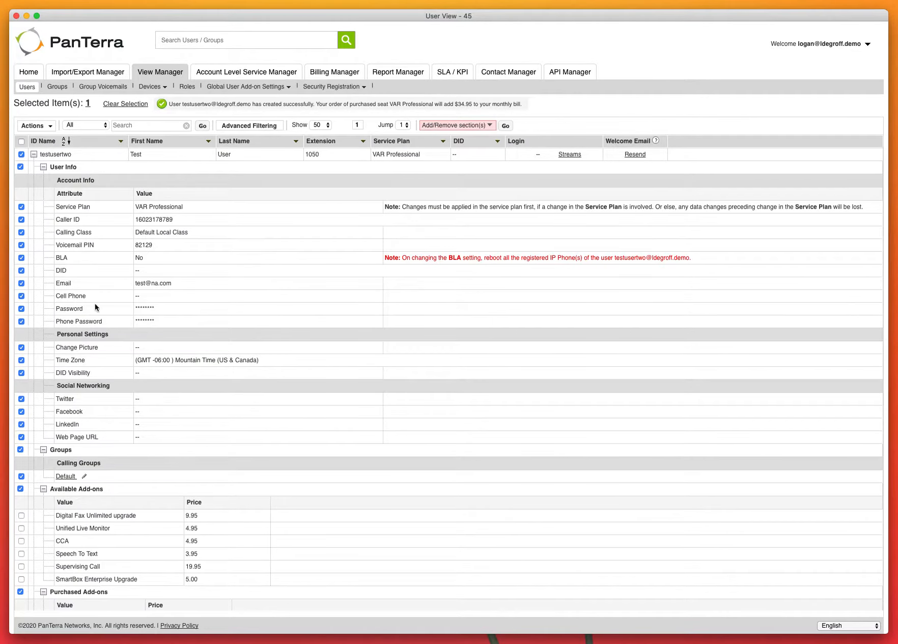
{"action": "scroll", "coordinate": [95, 303], "scroll_direction": "down", "scroll_amount": 3}
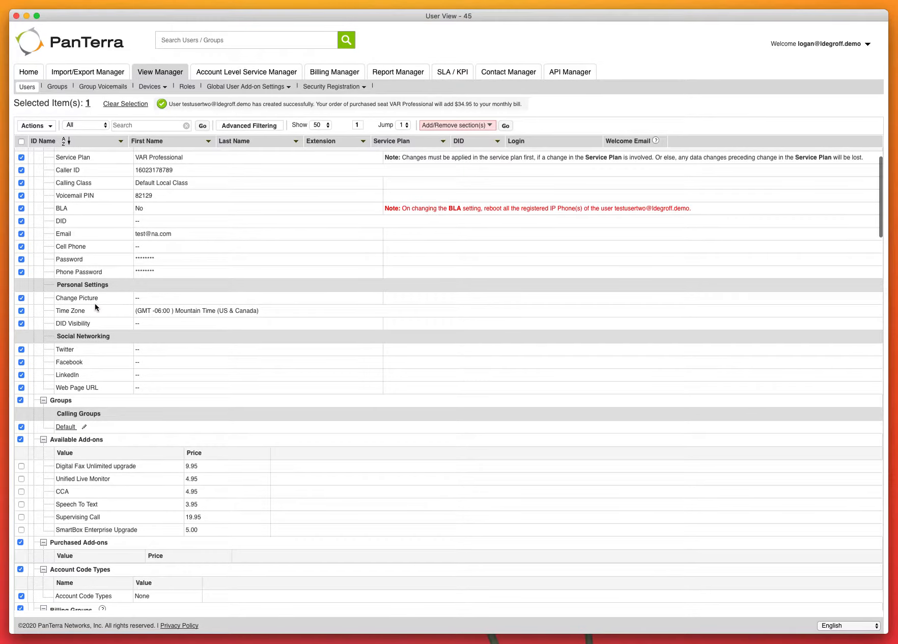
{"action": "scroll", "coordinate": [95, 303], "scroll_direction": "down", "scroll_amount": 2}
{"action": "scroll", "coordinate": [96, 307], "scroll_direction": "down", "scroll_amount": 6}
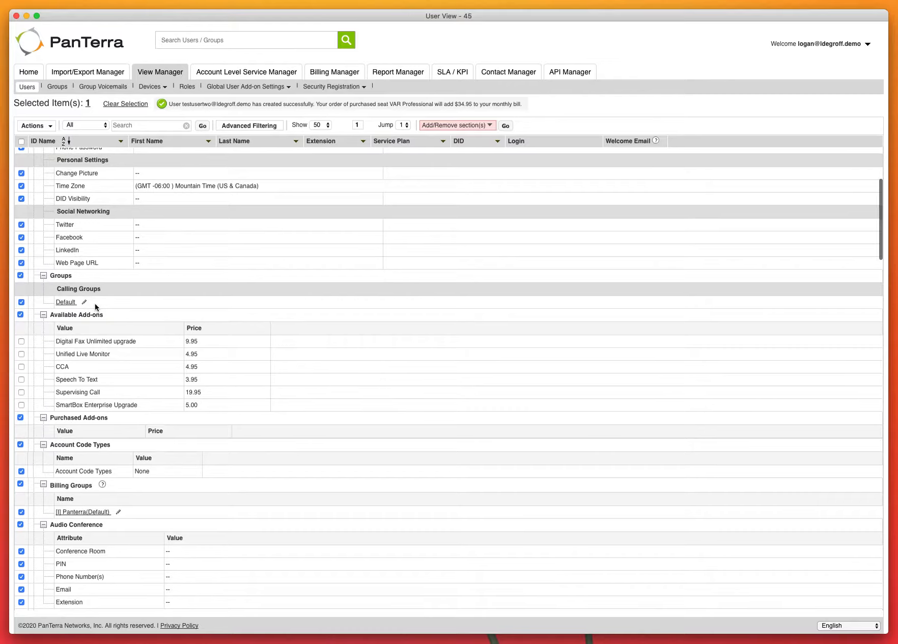
{"action": "scroll", "coordinate": [95, 303], "scroll_direction": "down", "scroll_amount": 7}
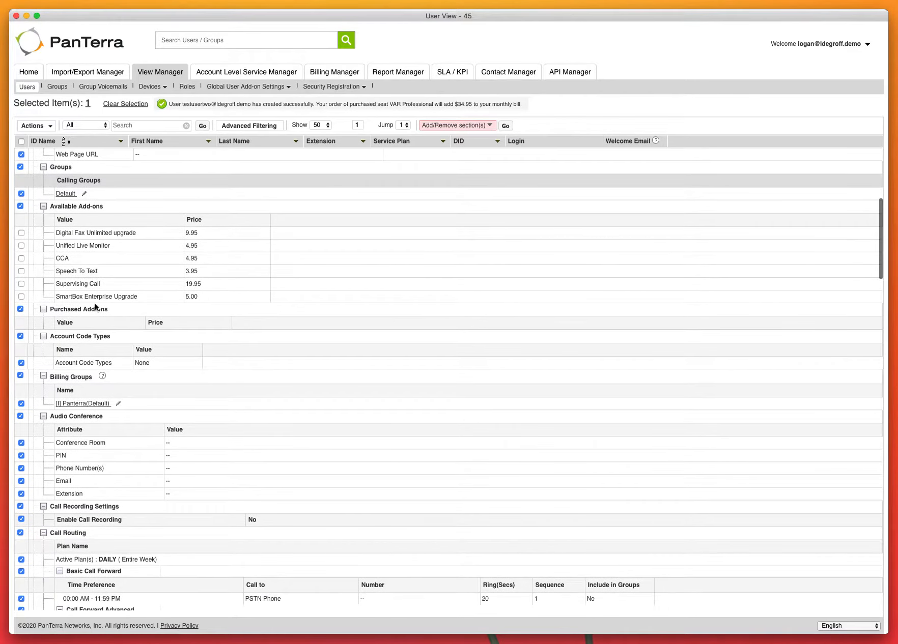
{"action": "scroll", "coordinate": [95, 307], "scroll_direction": "down", "scroll_amount": 6}
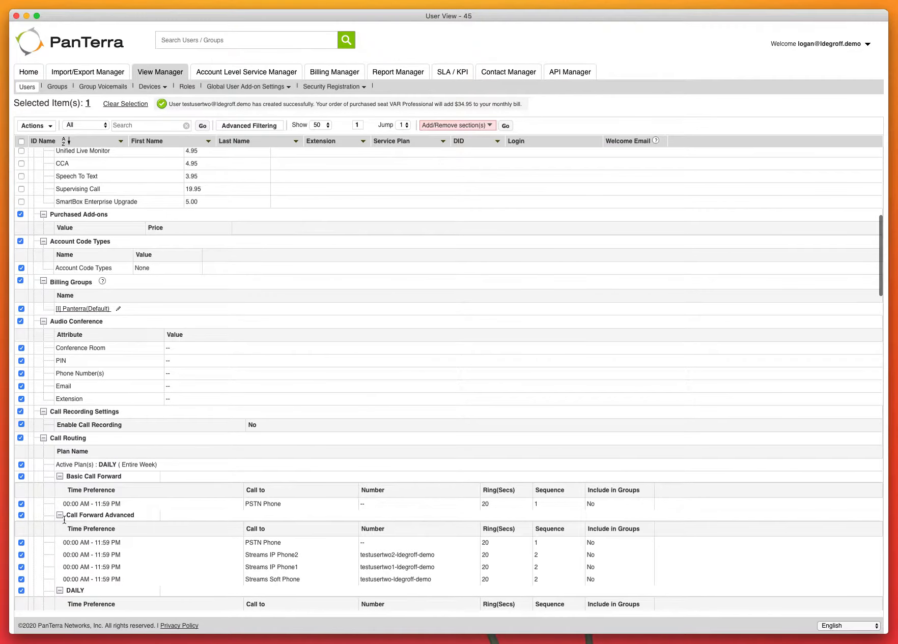
{"action": "scroll", "coordinate": [43, 474], "scroll_direction": "down", "scroll_amount": 1}
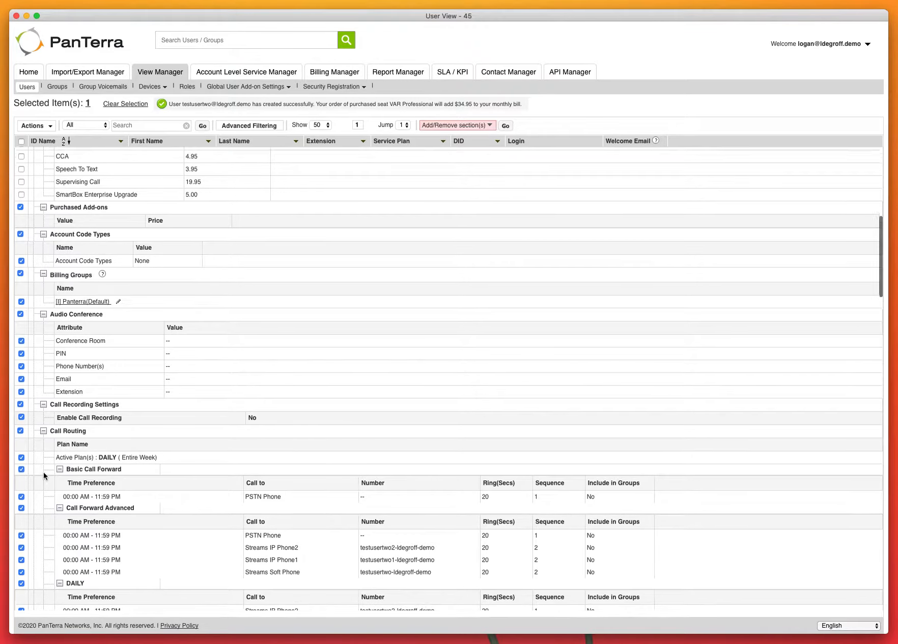
{"action": "scroll", "coordinate": [43, 472], "scroll_direction": "down", "scroll_amount": 7}
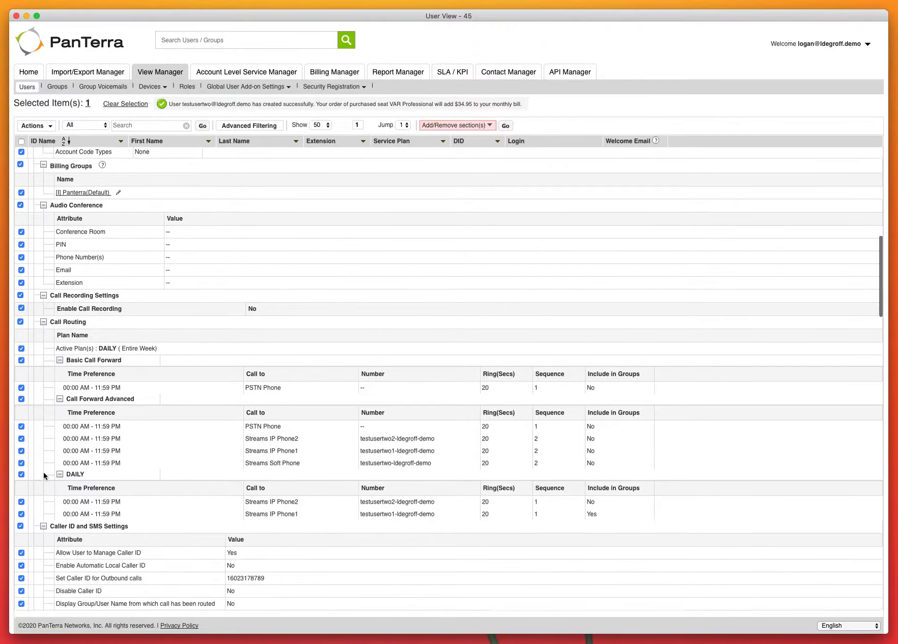
{"action": "scroll", "coordinate": [43, 472], "scroll_direction": "down", "scroll_amount": 5}
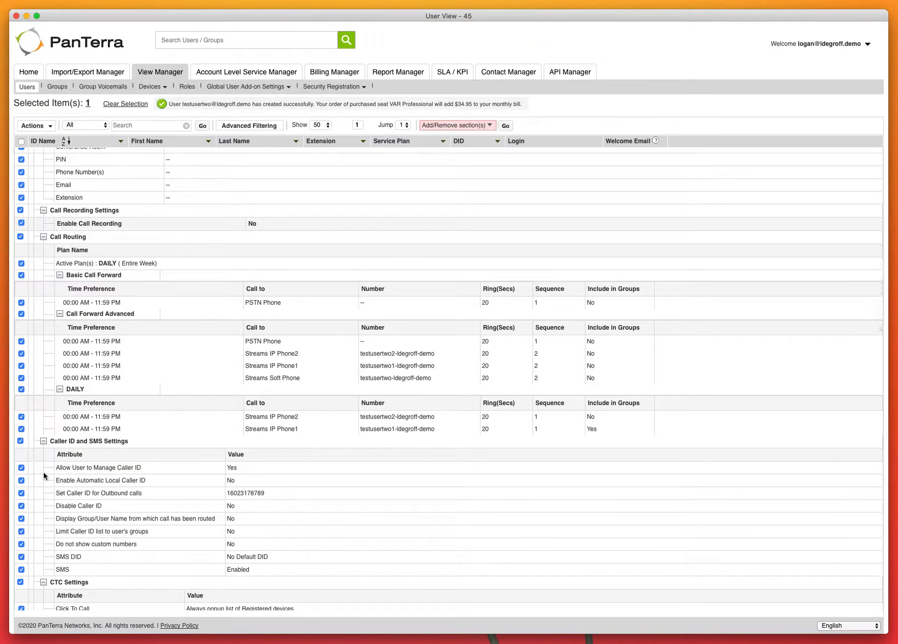
{"action": "scroll", "coordinate": [43, 472], "scroll_direction": "down", "scroll_amount": 6}
{"action": "scroll", "coordinate": [44, 472], "scroll_direction": "up", "scroll_amount": 12}
{"action": "scroll", "coordinate": [44, 473], "scroll_direction": "up", "scroll_amount": 20}
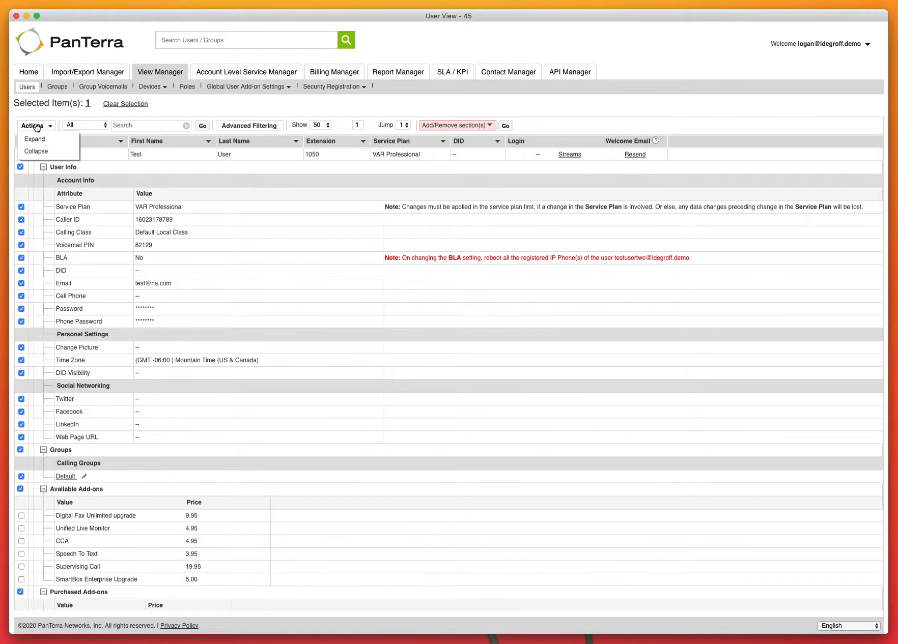
{"action": "left_click", "coordinate": [36, 151]}
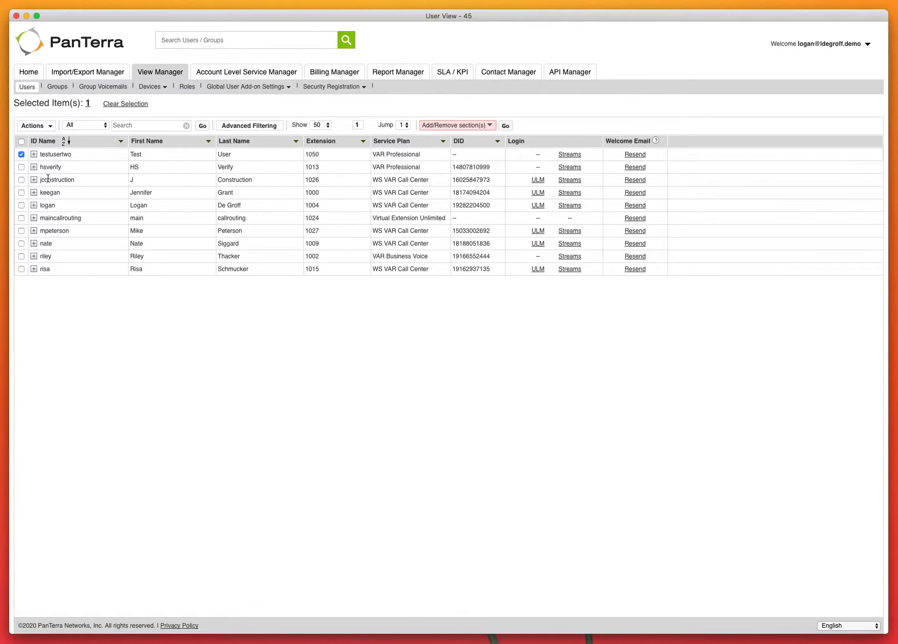
{"action": "left_click", "coordinate": [21, 154]}
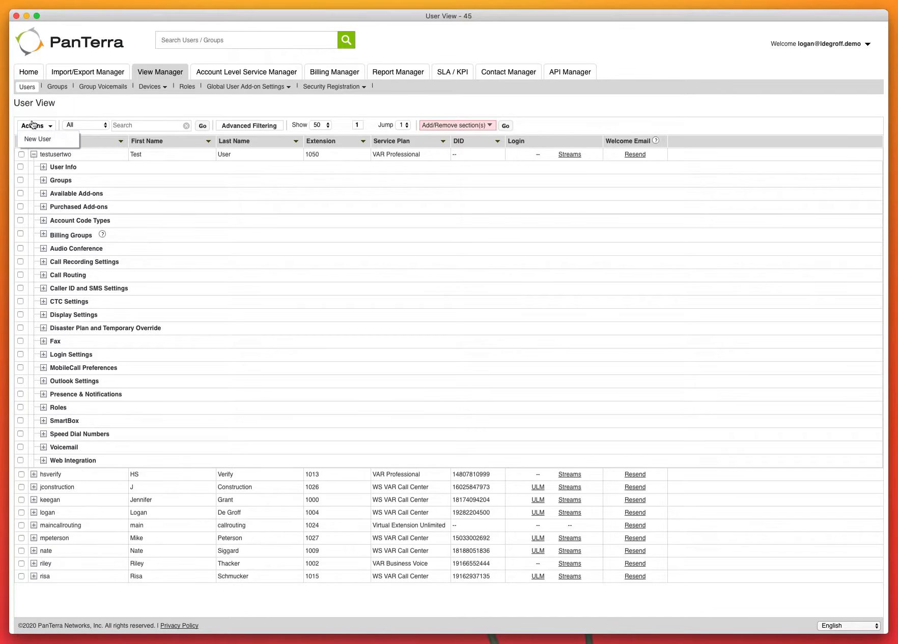
- In Group View, start a new group of type HUNT
{"action": "left_click", "coordinate": [54, 88]}
{"action": "left_click", "coordinate": [34, 126]}
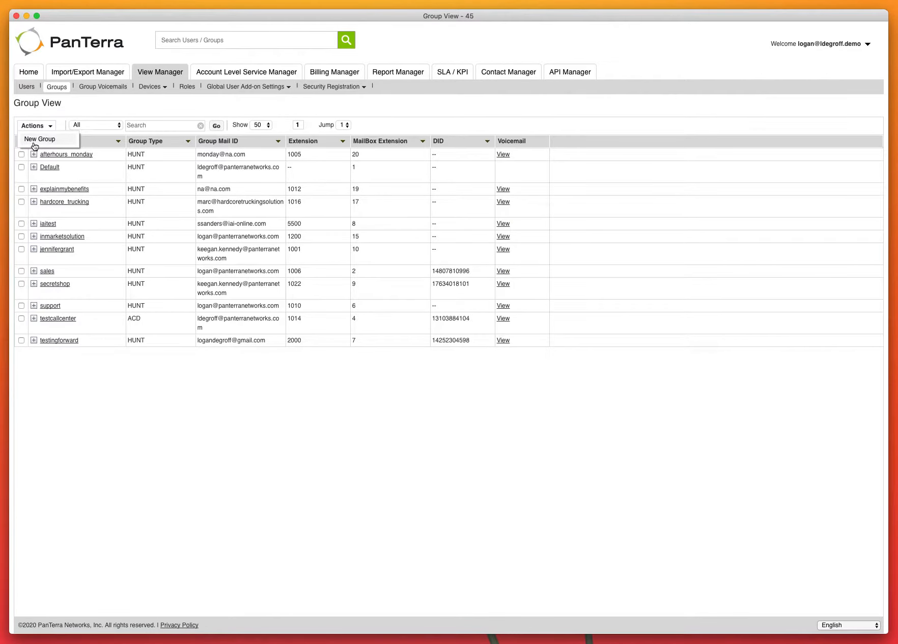
{"action": "left_click", "coordinate": [34, 145]}
{"action": "left_click", "coordinate": [142, 156]}
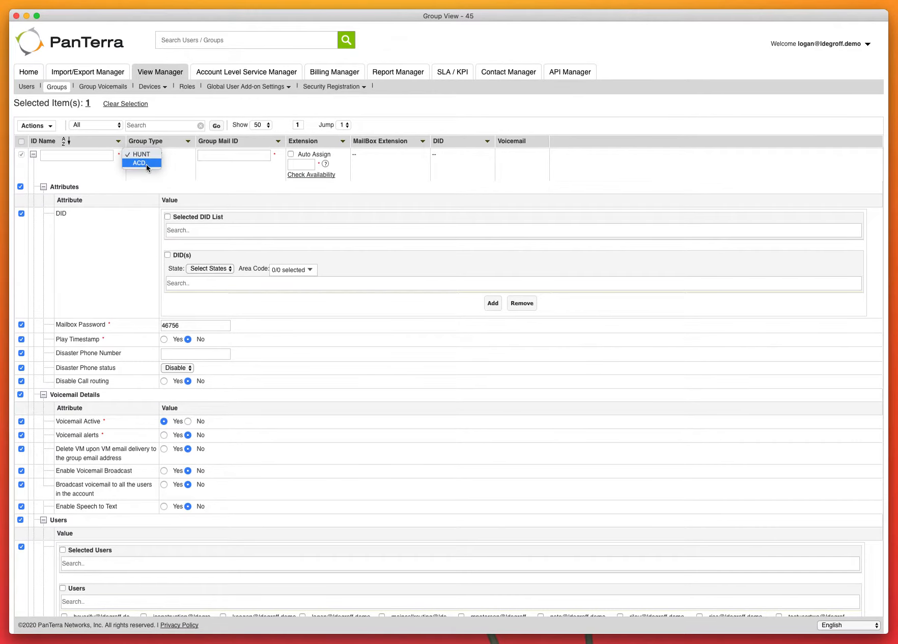
{"action": "left_click", "coordinate": [139, 187]}
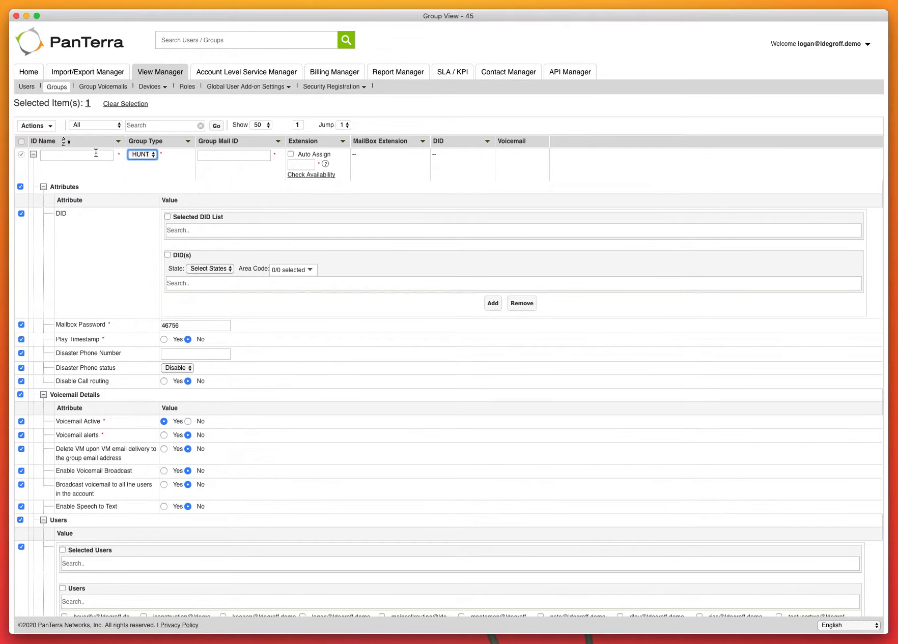
{"action": "left_click", "coordinate": [36, 126]}
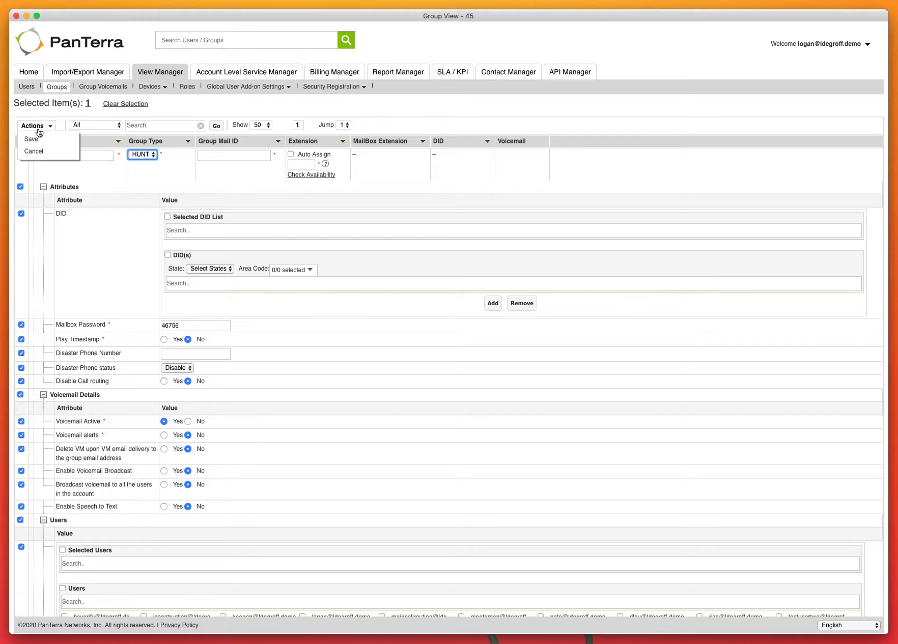
{"action": "left_click", "coordinate": [86, 157]}
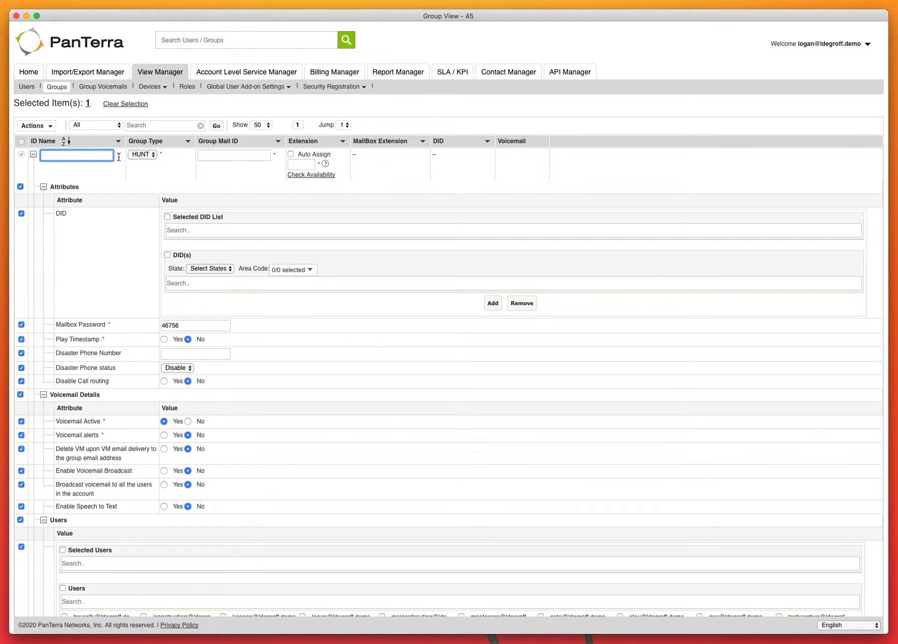
{"action": "mouse_move", "coordinate": [121, 152]}
{"action": "left_mouse_down"}
{"action": "mouse_move", "coordinate": [34, 157]}
{"action": "mouse_move", "coordinate": [108, 154]}
{"action": "left_mouse_up"}
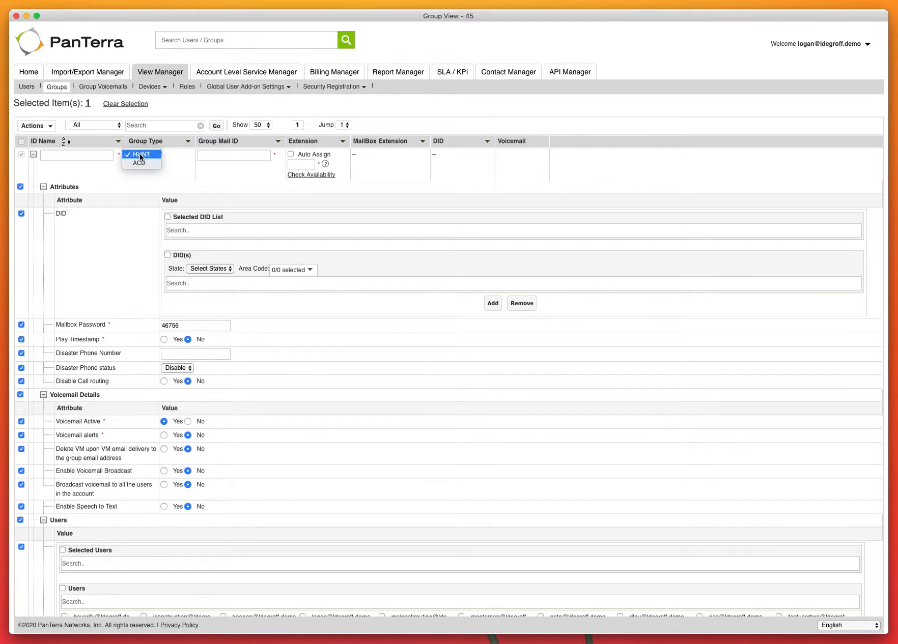
{"action": "left_click", "coordinate": [173, 182]}
{"action": "left_click", "coordinate": [224, 156]}
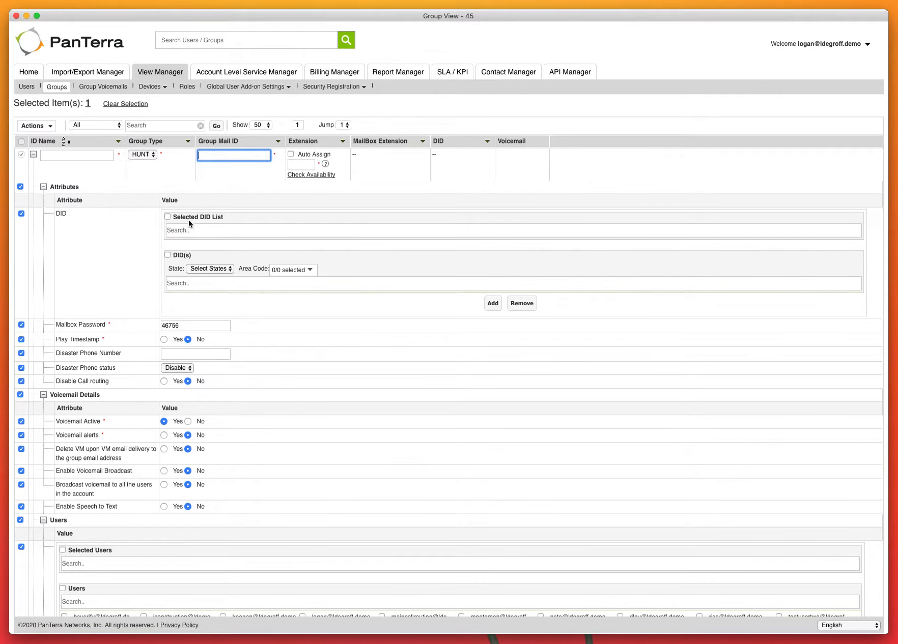
- Add testusertwo to the draft group's selected users, then cancel the group without saving
{"action": "scroll", "coordinate": [144, 238], "scroll_direction": "down", "scroll_amount": 2}
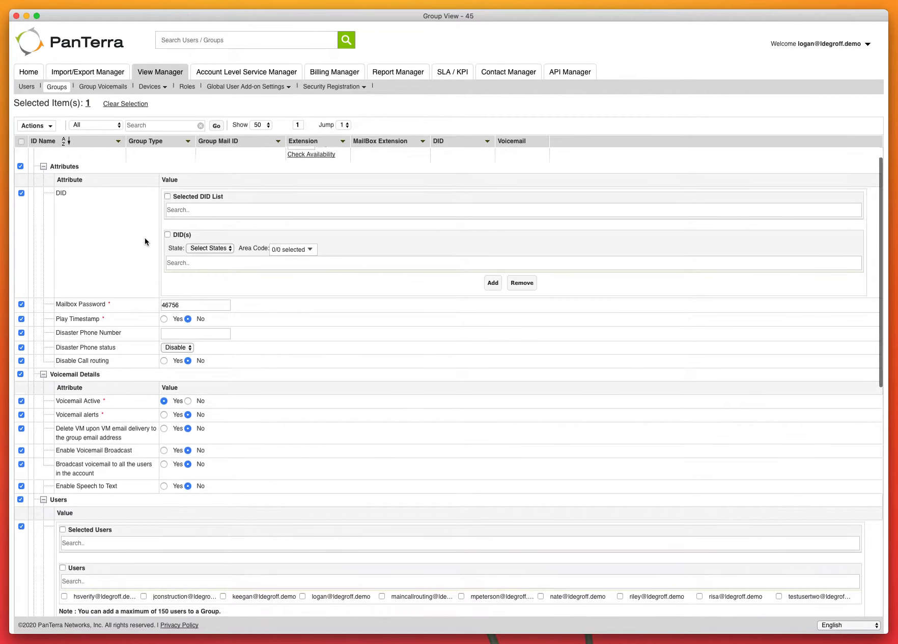
{"action": "scroll", "coordinate": [145, 238], "scroll_direction": "down", "scroll_amount": 4}
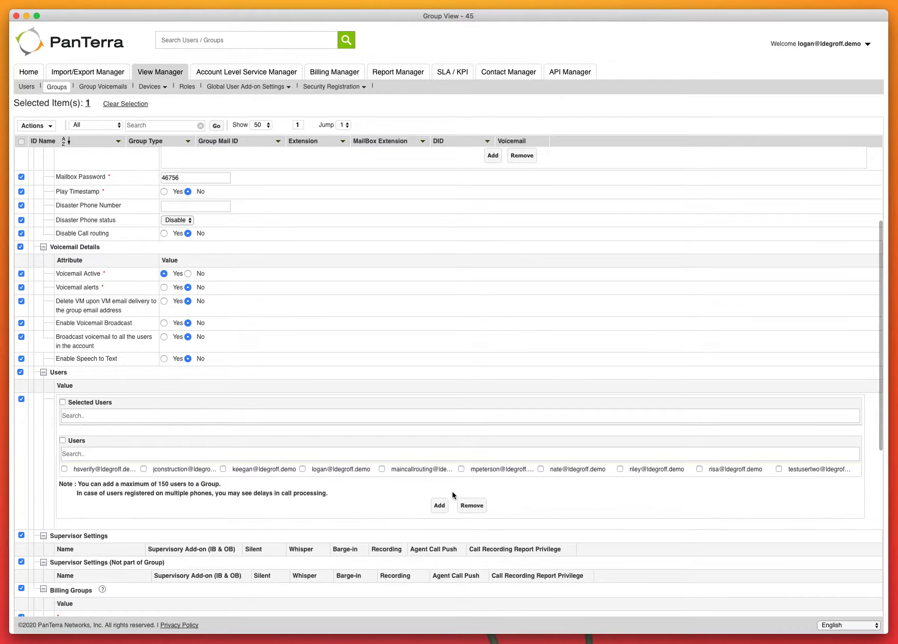
{"action": "left_click", "coordinate": [778, 469]}
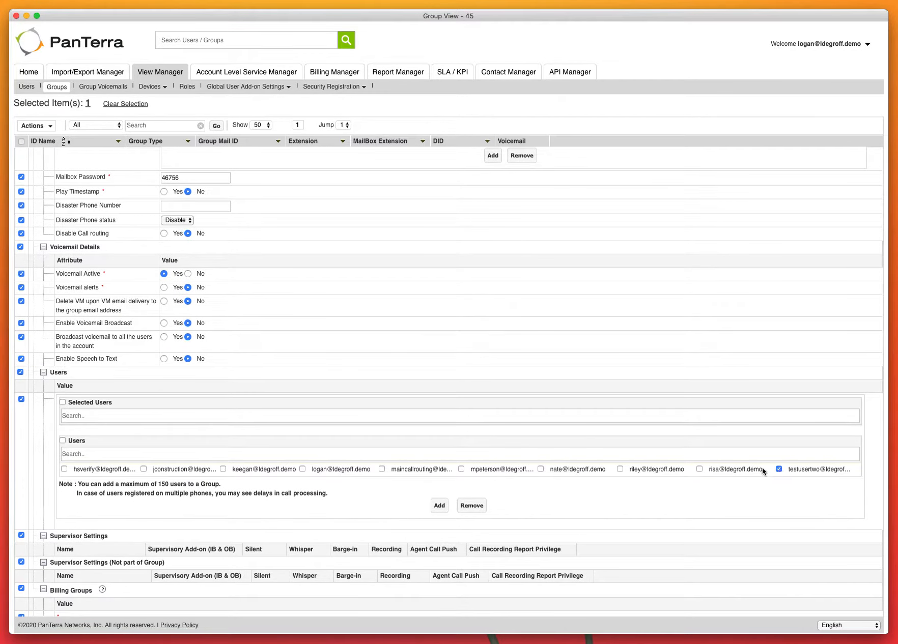
{"action": "left_click", "coordinate": [439, 505]}
{"action": "scroll", "coordinate": [51, 476], "scroll_direction": "down", "scroll_amount": 8}
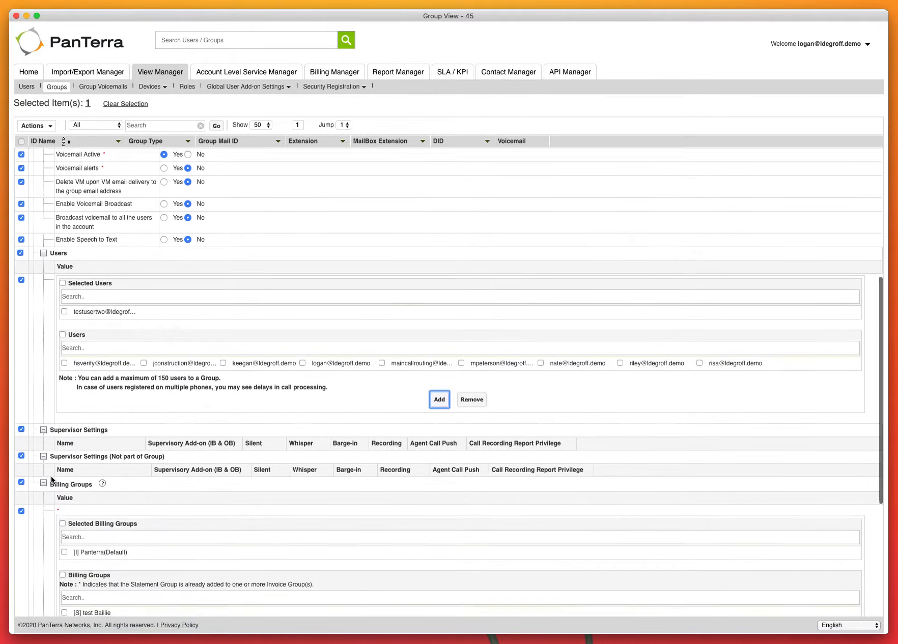
{"action": "scroll", "coordinate": [51, 476], "scroll_direction": "up", "scroll_amount": 14}
{"action": "left_click", "coordinate": [46, 124]}
{"action": "left_click", "coordinate": [38, 152]}
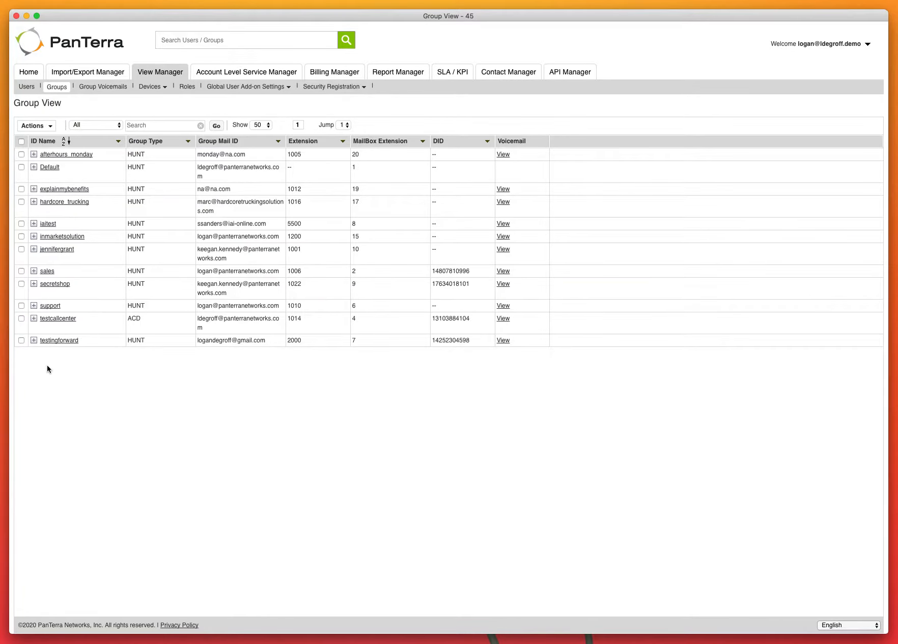
{"action": "left_click", "coordinate": [35, 155]}
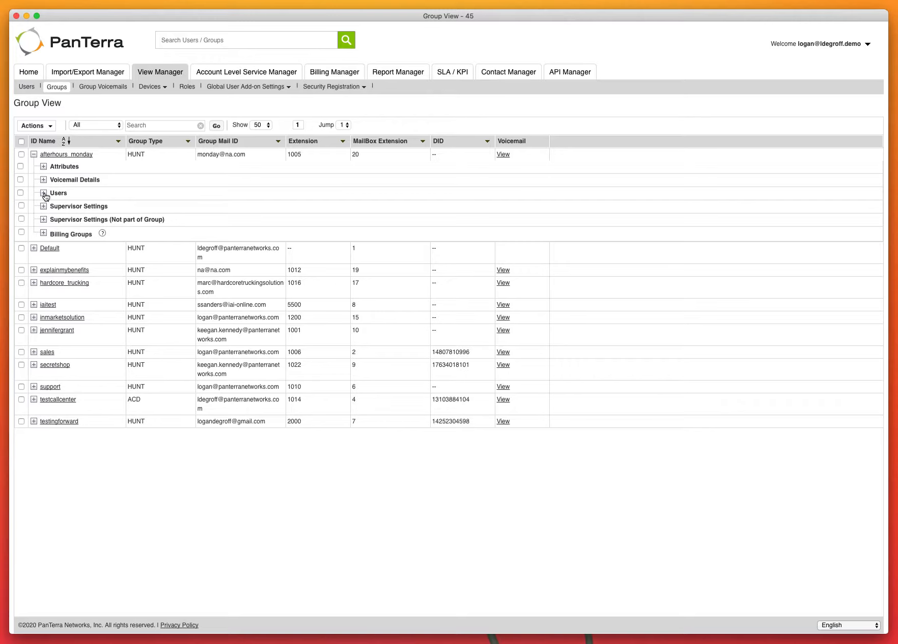
{"action": "left_click", "coordinate": [45, 195]}
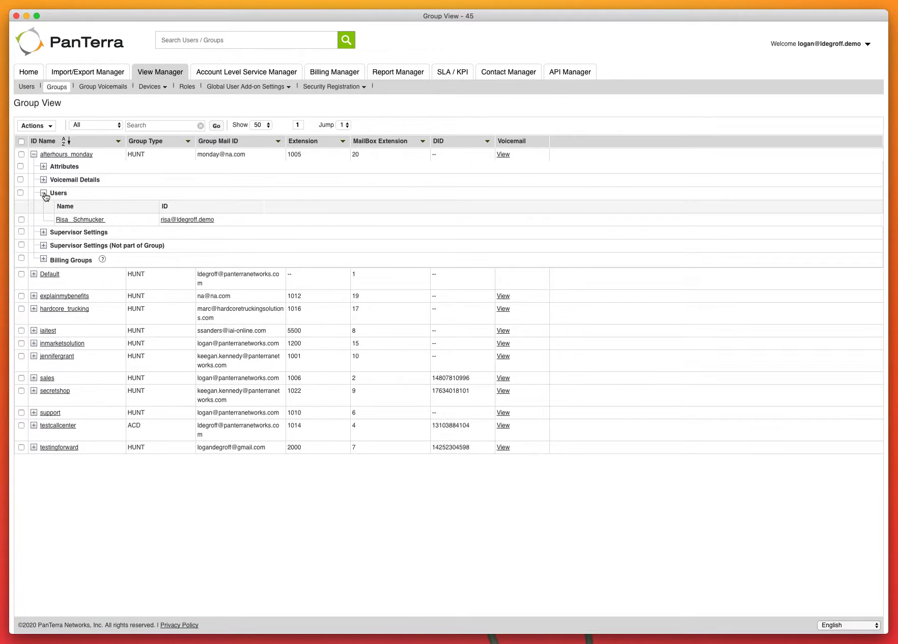
{"action": "left_click", "coordinate": [273, 222]}
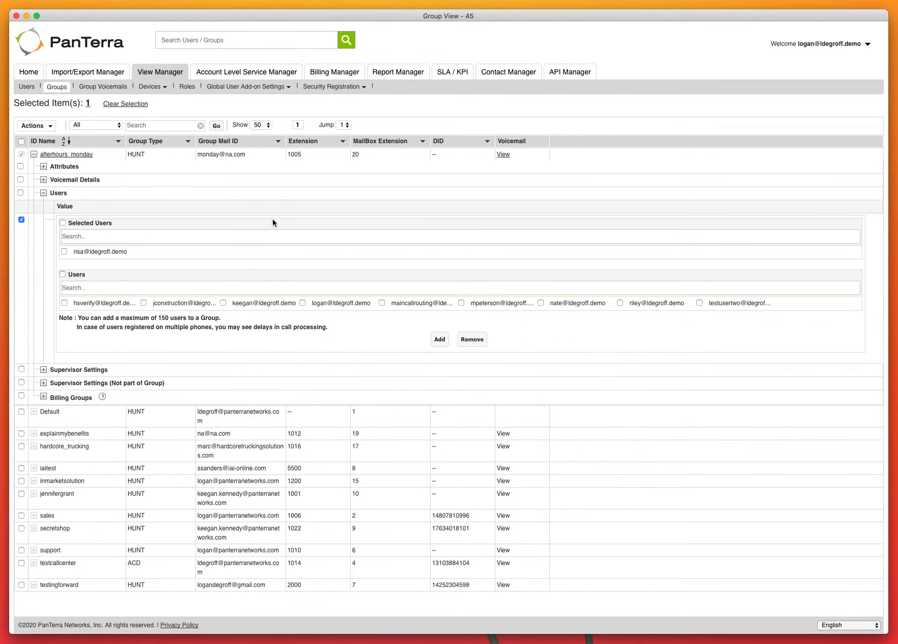
{"action": "left_click", "coordinate": [699, 303]}
{"action": "left_click", "coordinate": [438, 339]}
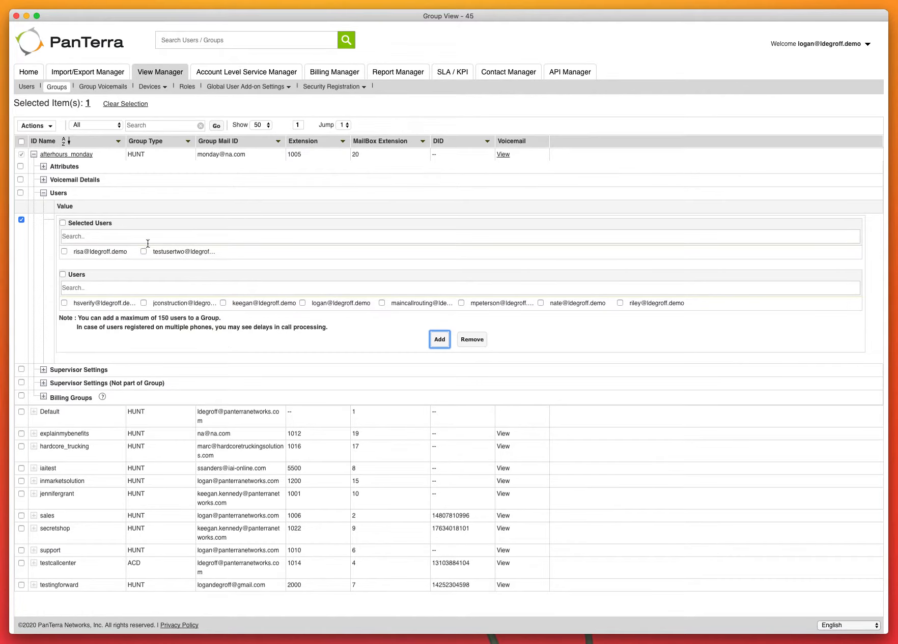
{"action": "left_click", "coordinate": [35, 126]}
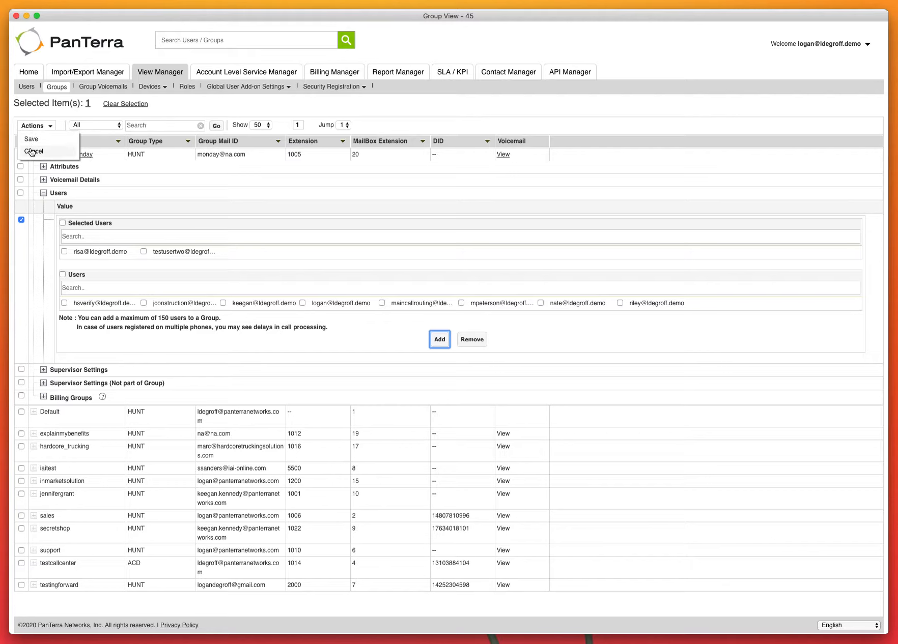
{"action": "left_click", "coordinate": [30, 151]}
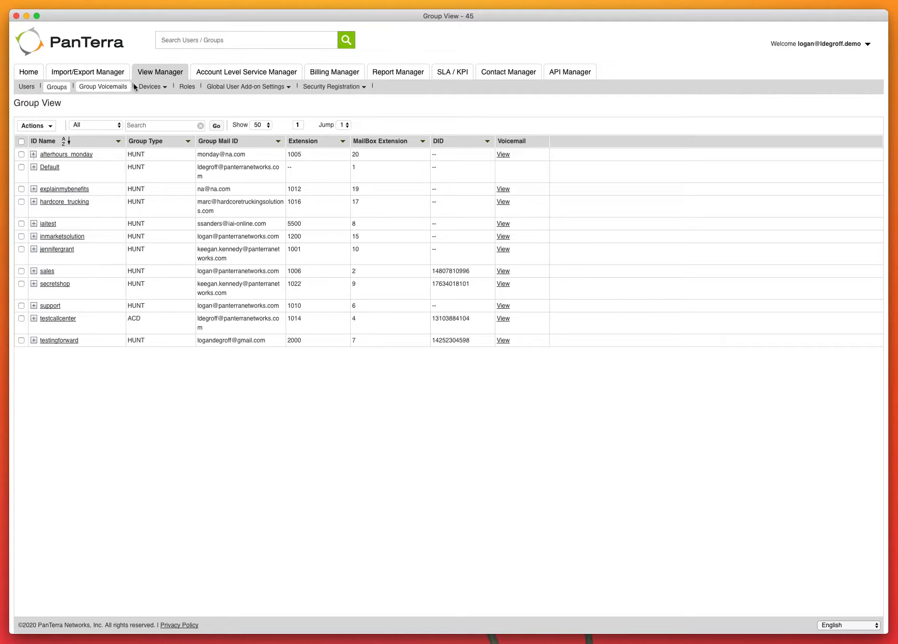
{"action": "mouse_move", "coordinate": [152, 87]}
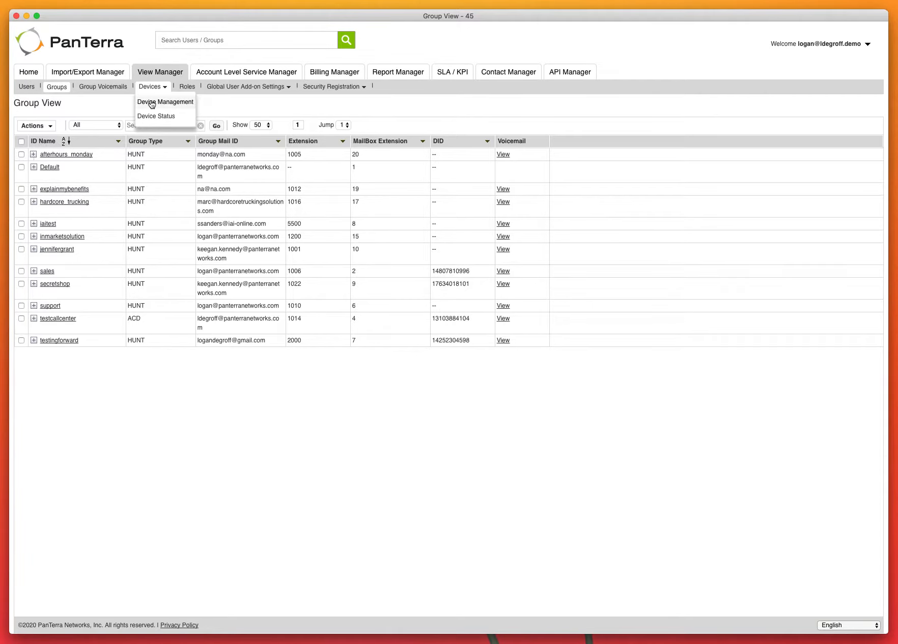
- Add a trial device row in Device Management, inspect the Location and Phone Make lists, then cancel it
{"action": "left_click", "coordinate": [151, 102]}
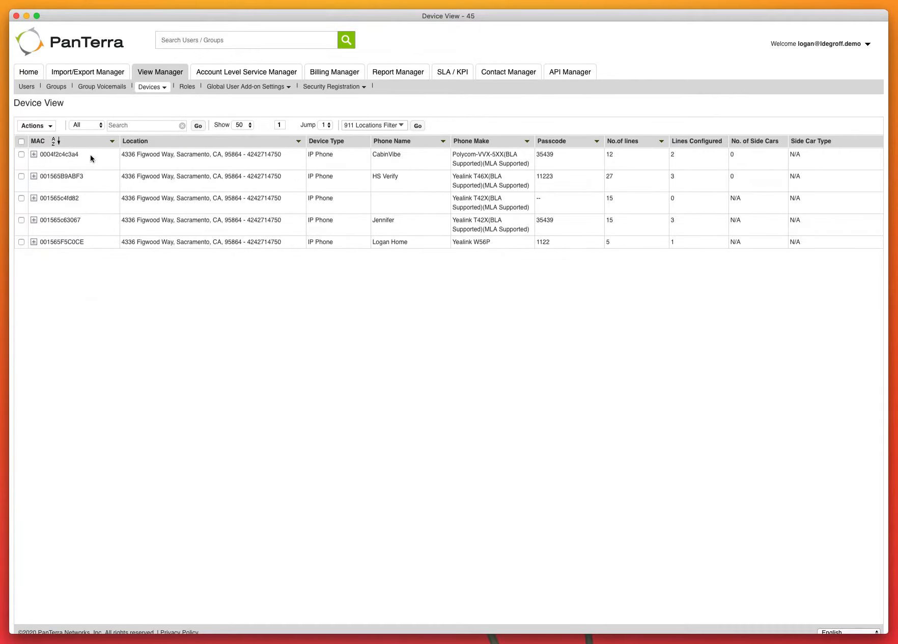
{"action": "left_click", "coordinate": [37, 126]}
{"action": "left_click", "coordinate": [37, 139]}
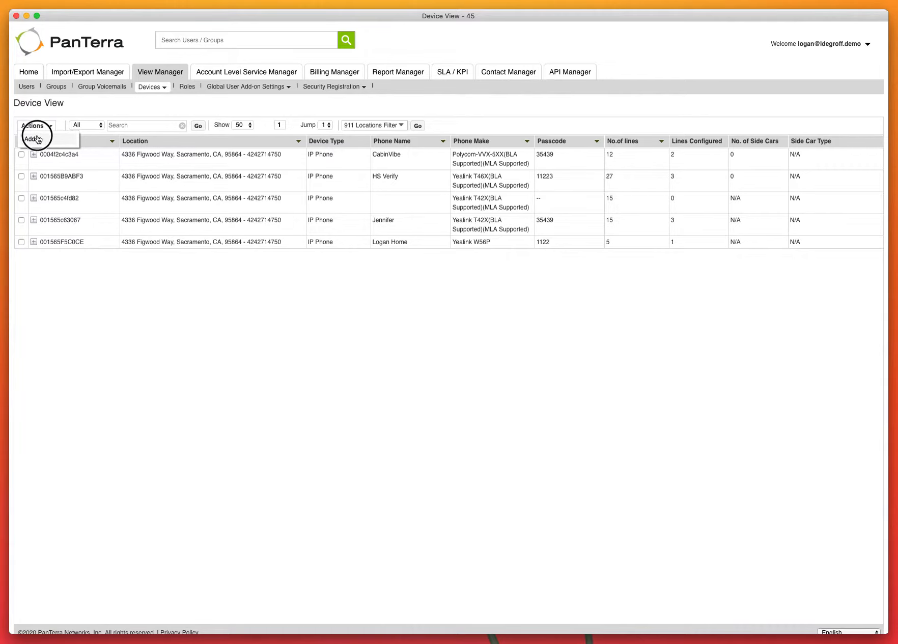
{"action": "left_click", "coordinate": [45, 156]}
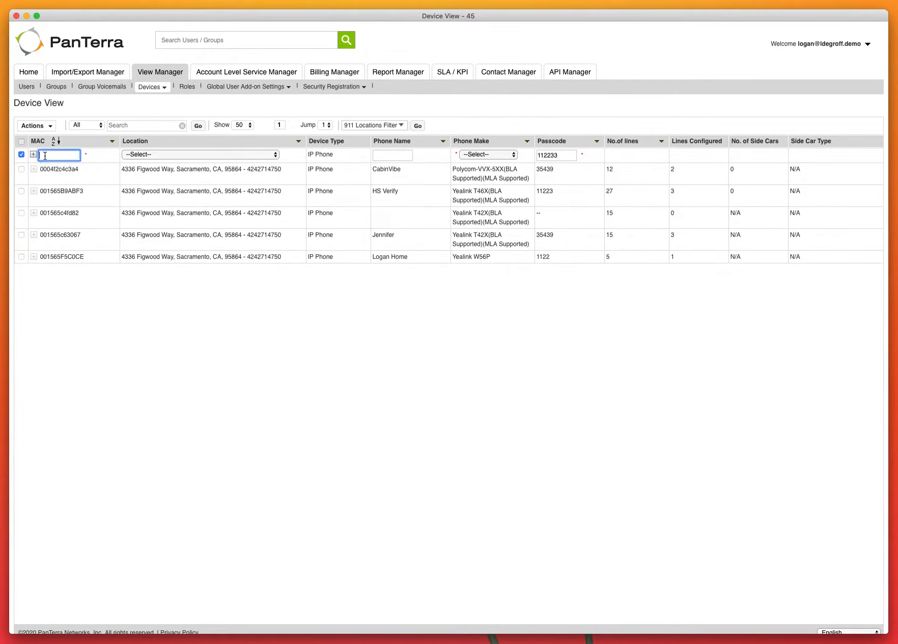
{"action": "left_click", "coordinate": [130, 153]}
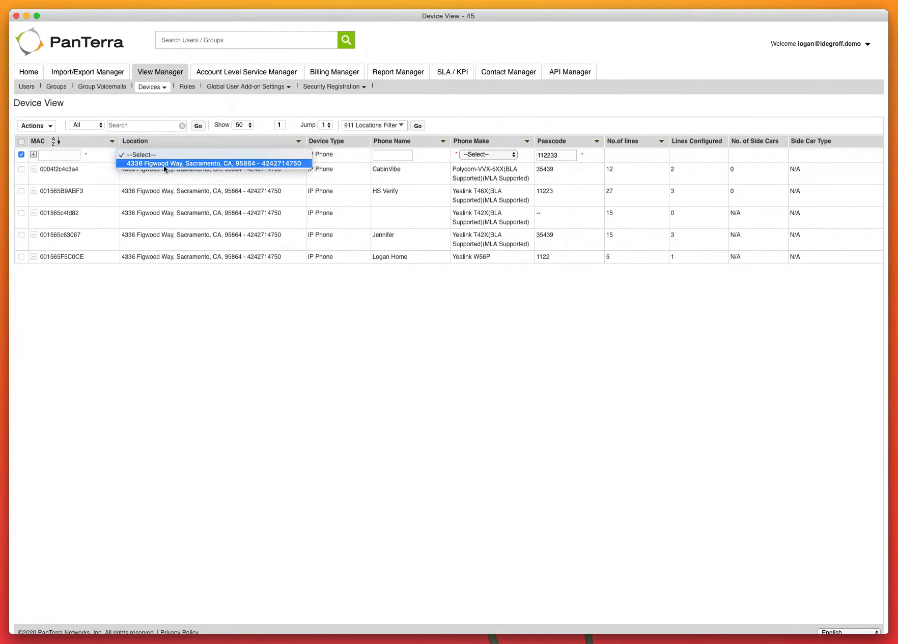
{"action": "left_click", "coordinate": [297, 133]}
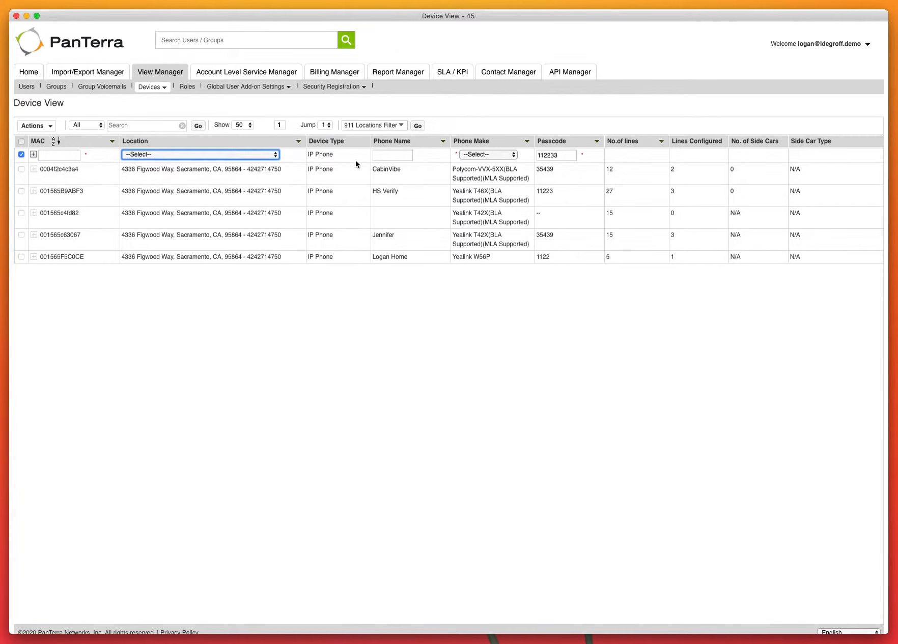
{"action": "left_click", "coordinate": [407, 154]}
{"action": "left_click", "coordinate": [487, 155]}
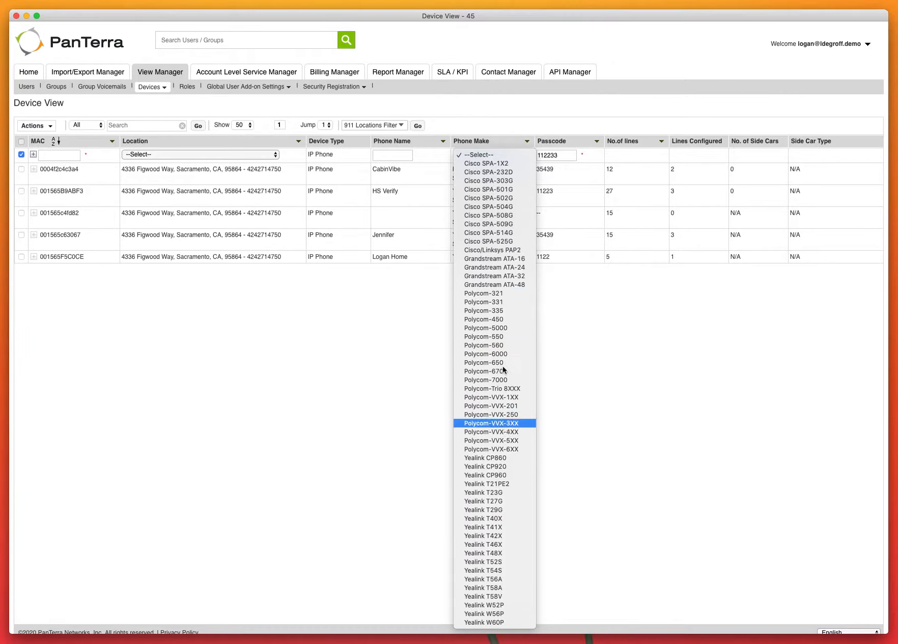
{"action": "left_click", "coordinate": [595, 347]}
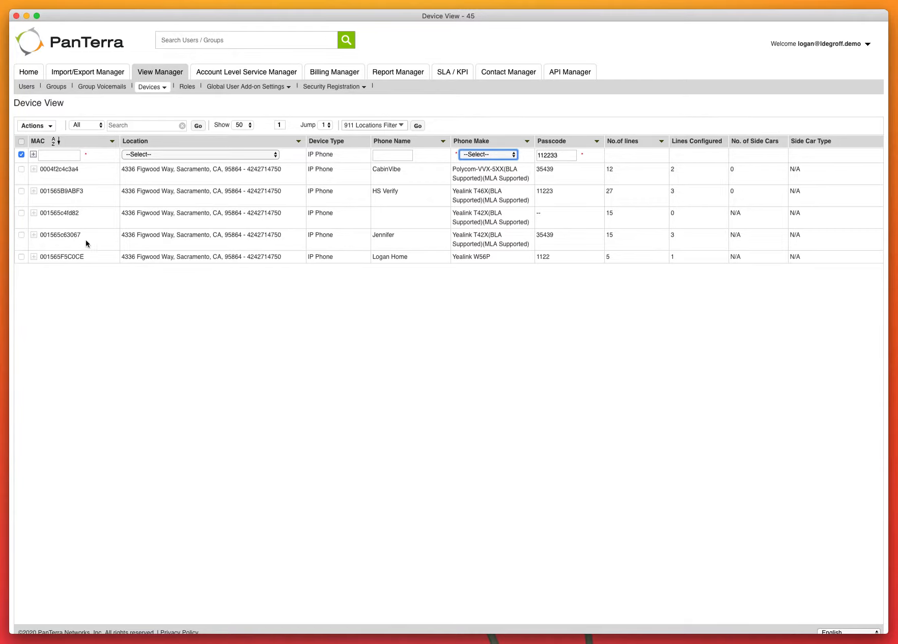
{"action": "left_click", "coordinate": [18, 127]}
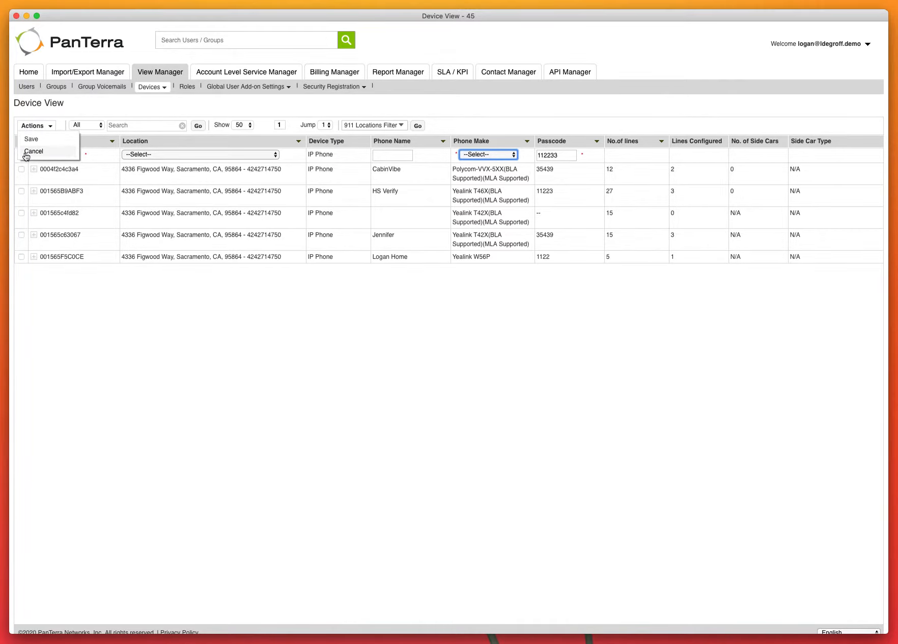
{"action": "left_click", "coordinate": [28, 153]}
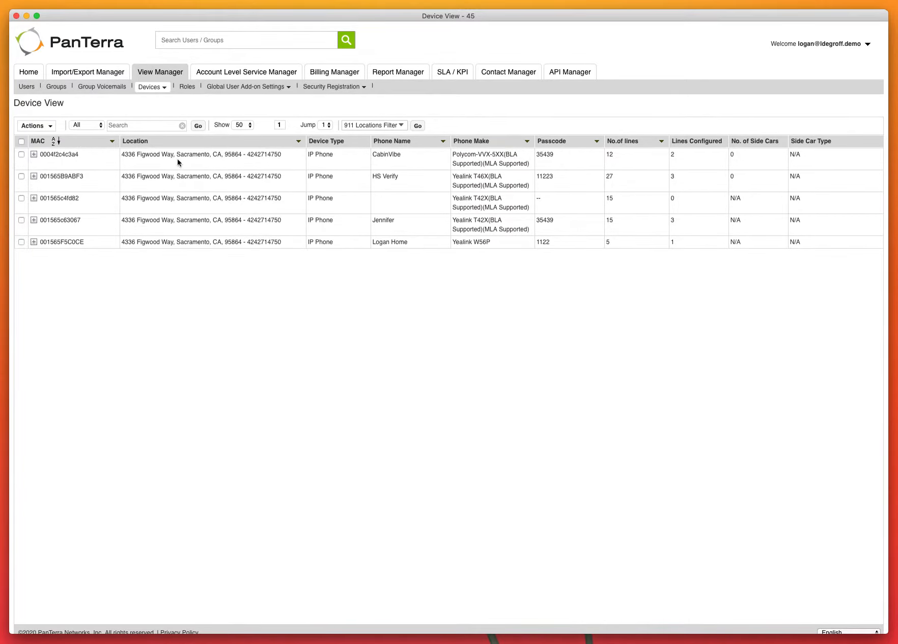
{"action": "left_click", "coordinate": [33, 155]}
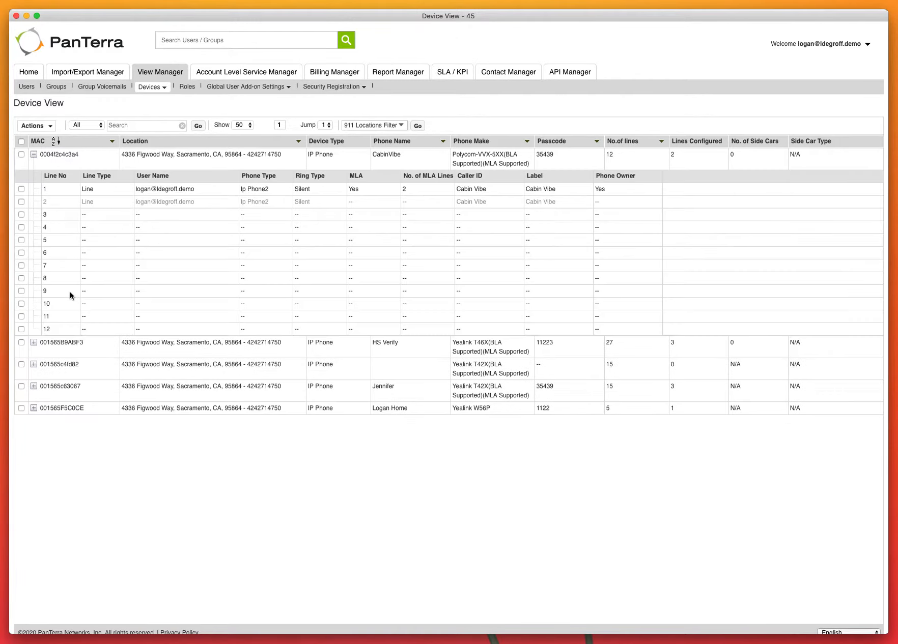
{"action": "left_click", "coordinate": [186, 190]}
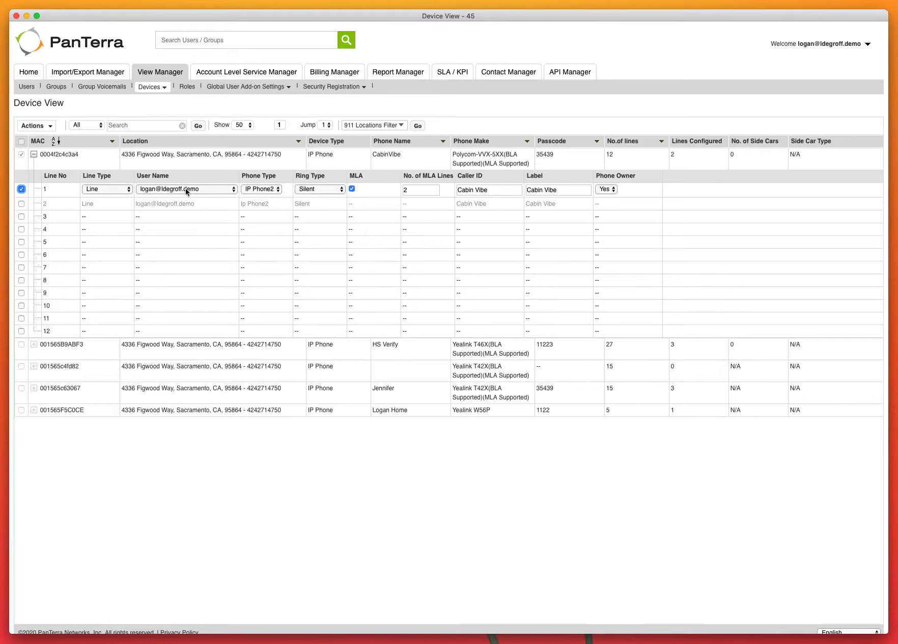
{"action": "left_click", "coordinate": [187, 190]}
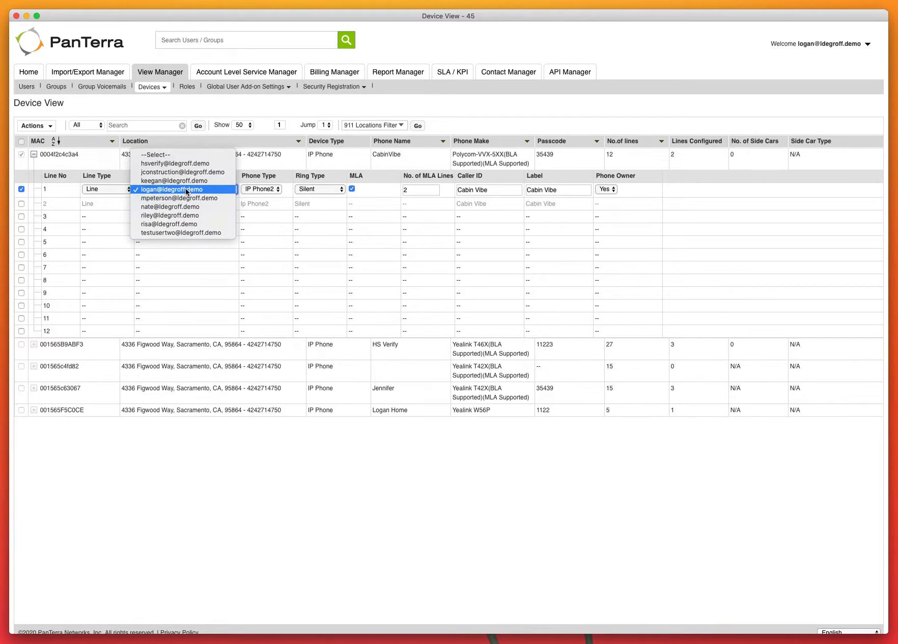
{"action": "left_click", "coordinate": [181, 233]}
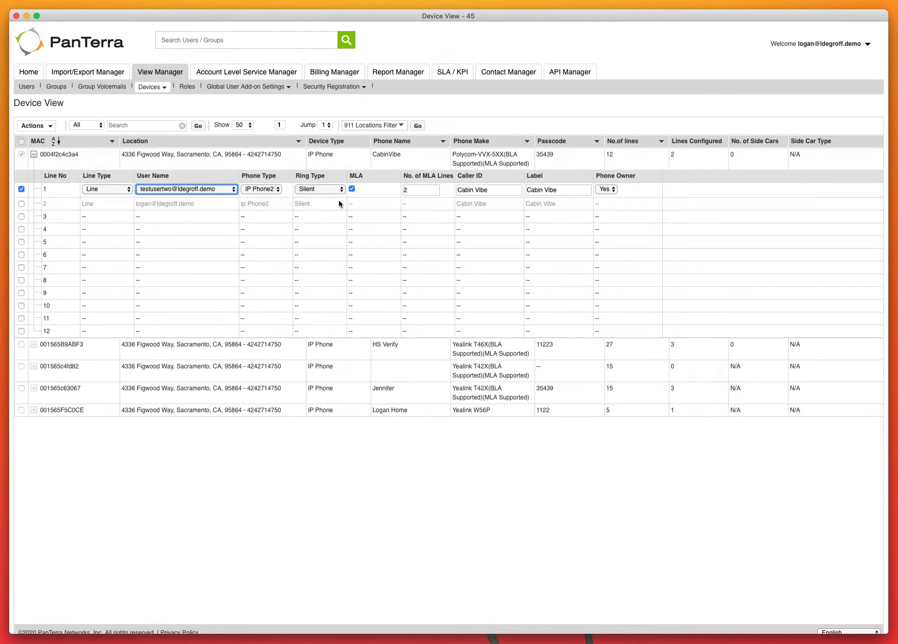
{"action": "left_click", "coordinate": [35, 126]}
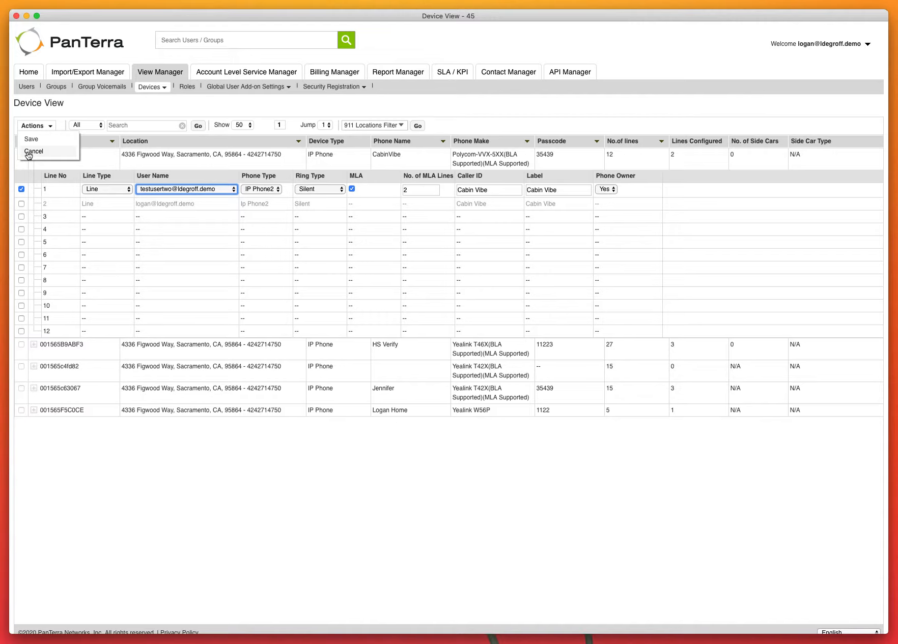
{"action": "left_click", "coordinate": [34, 151]}
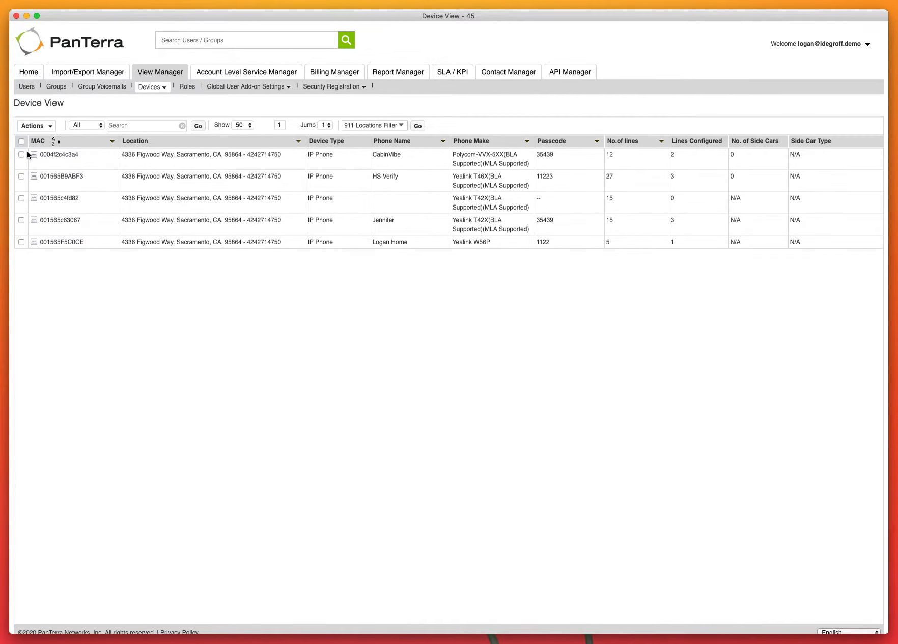
{"action": "left_click", "coordinate": [154, 92]}
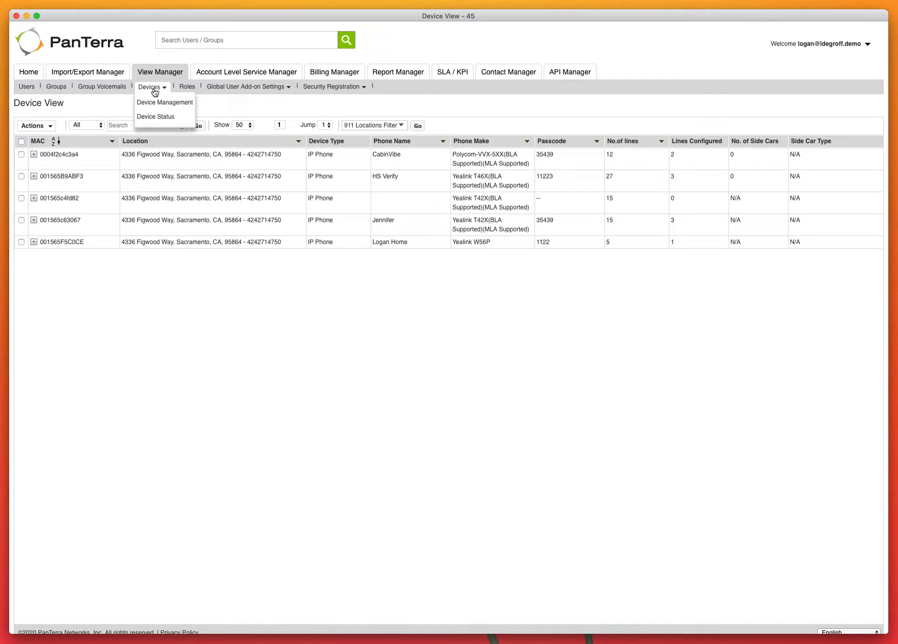
- Review the users' softphone and IP phone registrations on Device Status, then go to Roles
{"action": "left_click", "coordinate": [153, 118]}
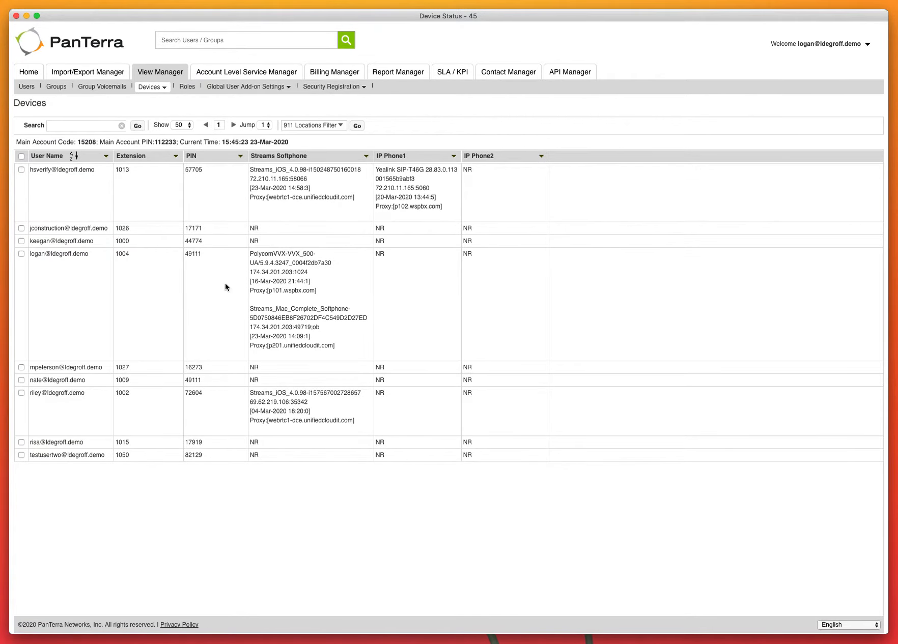
{"action": "left_click_drag", "start_coordinate": [250, 169], "coordinate": [366, 199]}
{"action": "left_click", "coordinate": [366, 200]}
{"action": "left_click_drag", "start_coordinate": [273, 171], "coordinate": [311, 172]}
{"action": "left_click", "coordinate": [311, 172]}
{"action": "left_click", "coordinate": [152, 87]}
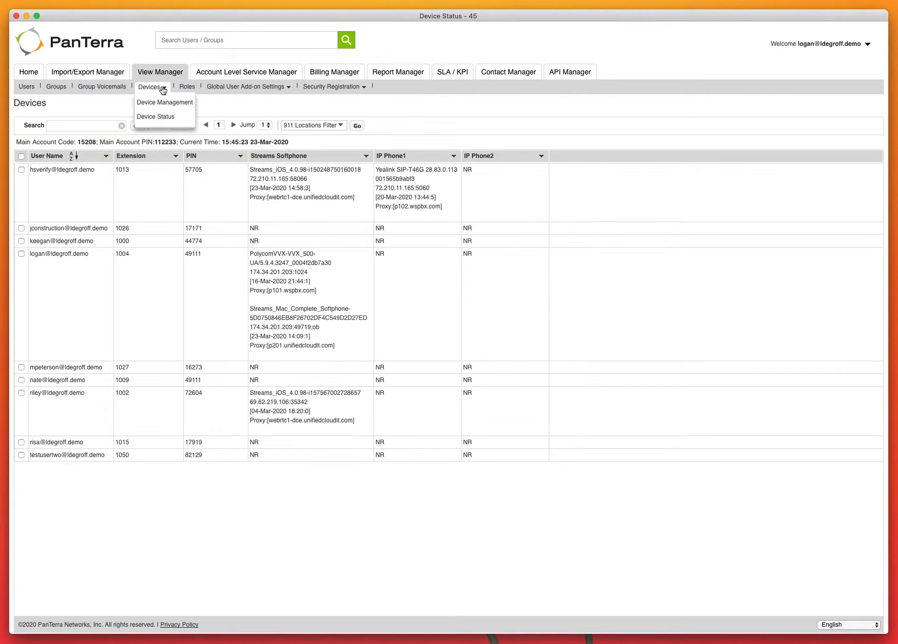
{"action": "left_click", "coordinate": [188, 87]}
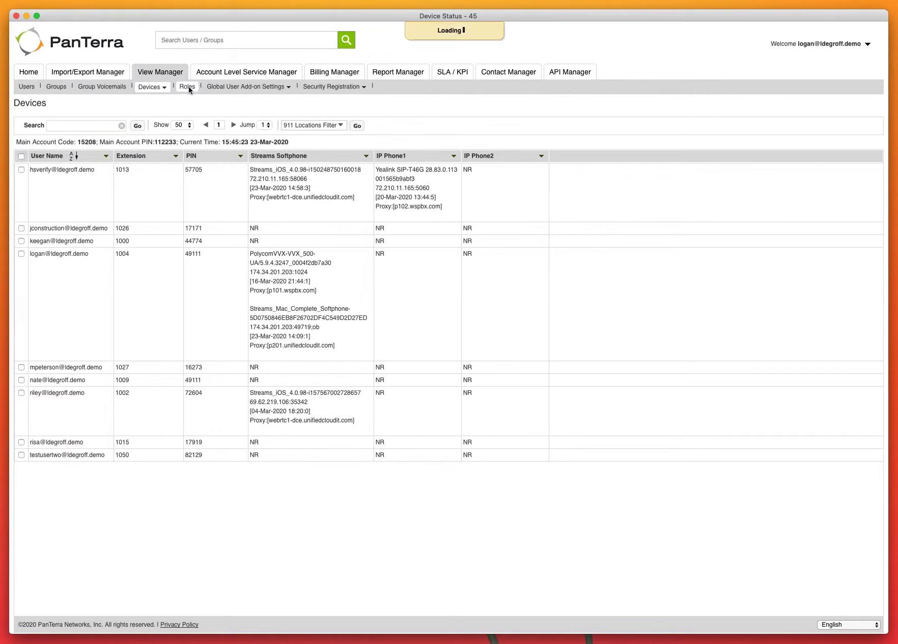